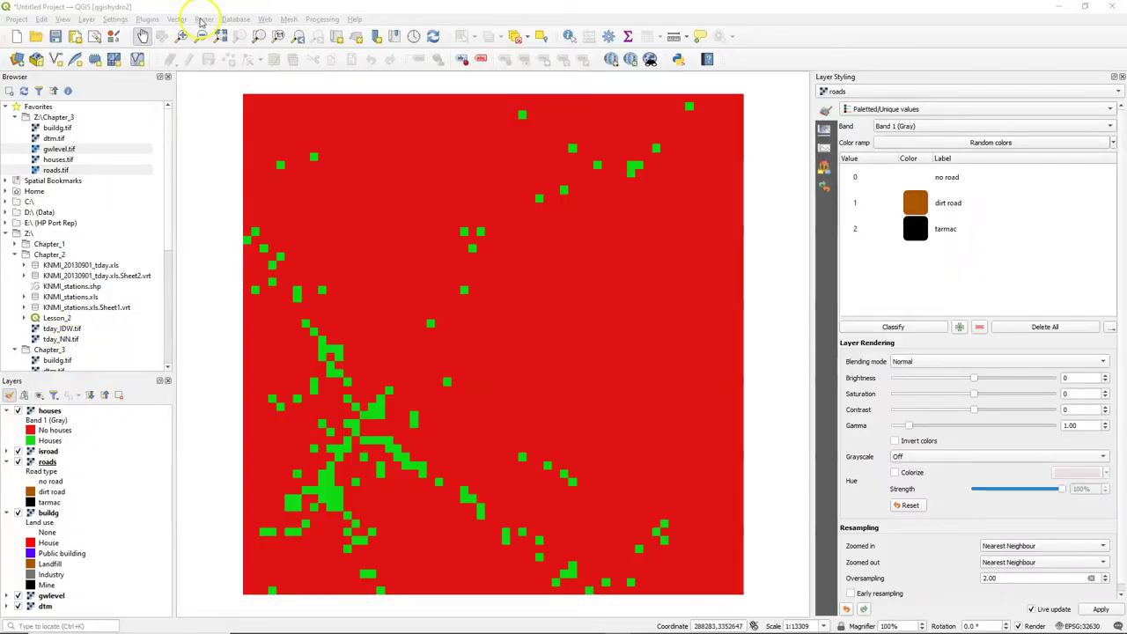
Step: Open the Raster menu to reach its Analysis tools
{"action": "left_click", "coordinate": [205, 19]}
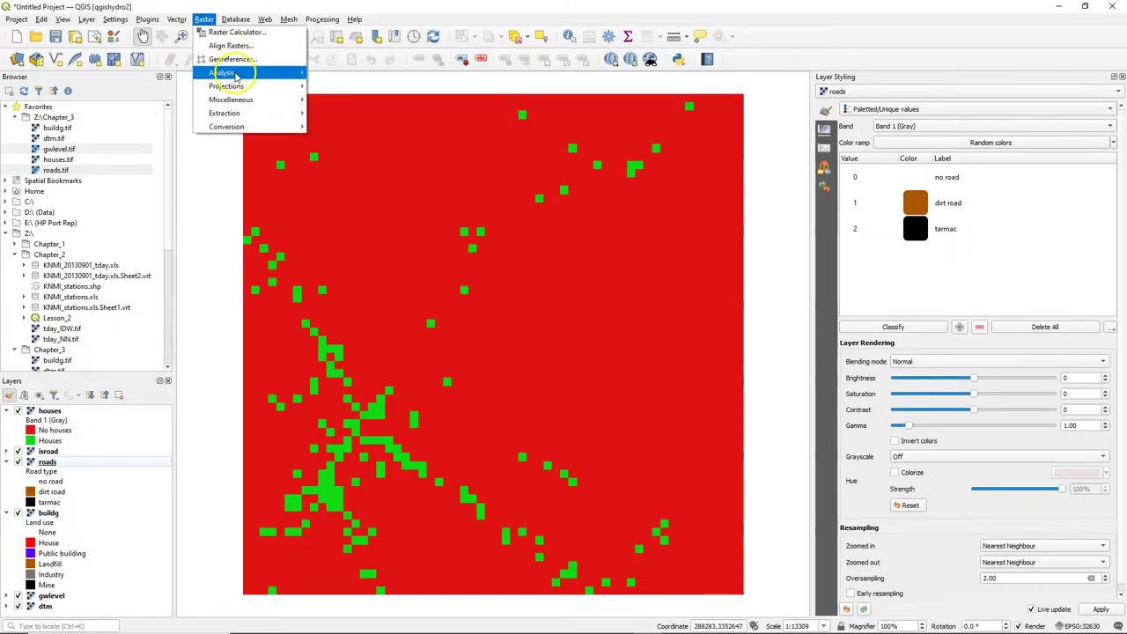
{"action": "mouse_move", "coordinate": [222, 73]}
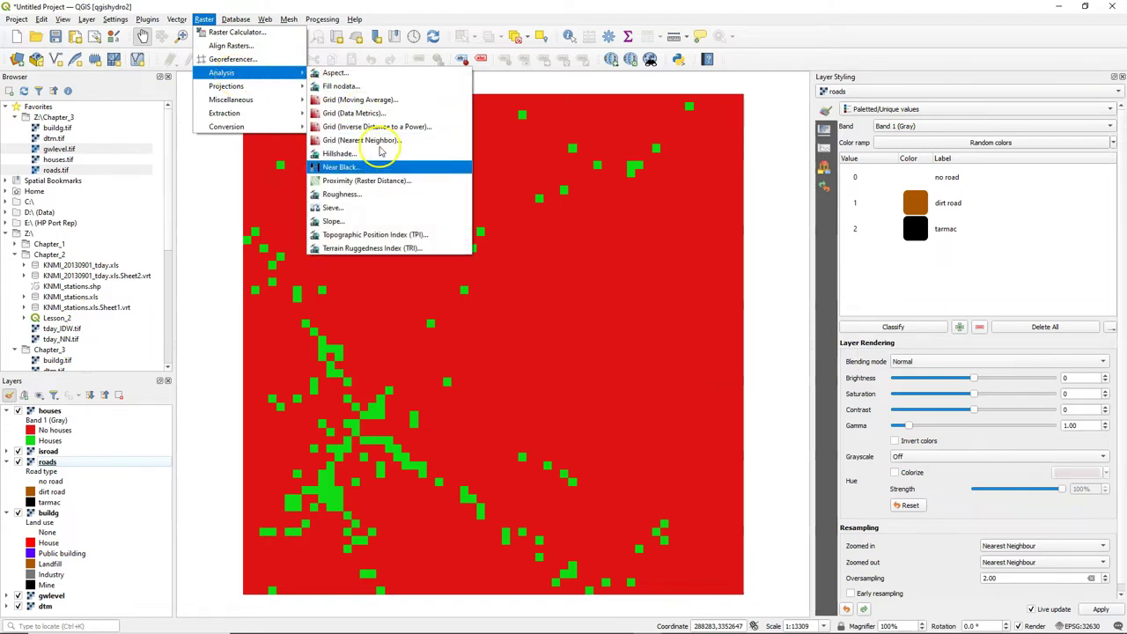
Step: Run Proximity on houses with georeferenced units, maximum distance 150 and within-distance value 1
{"action": "left_click", "coordinate": [357, 182]}
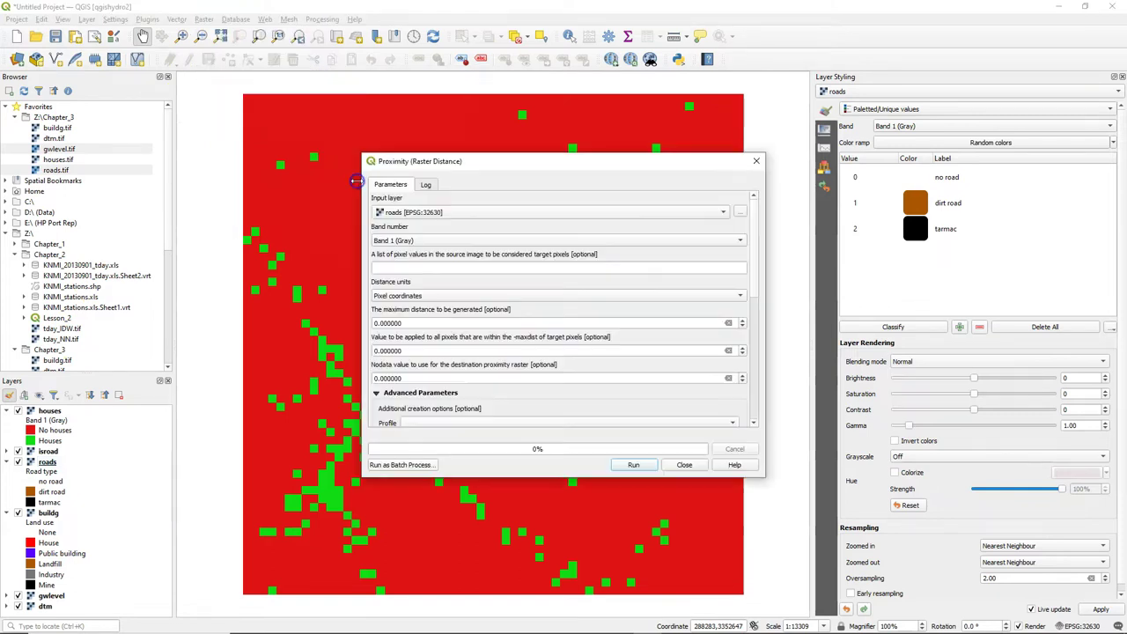
{"action": "left_click", "coordinate": [458, 213]}
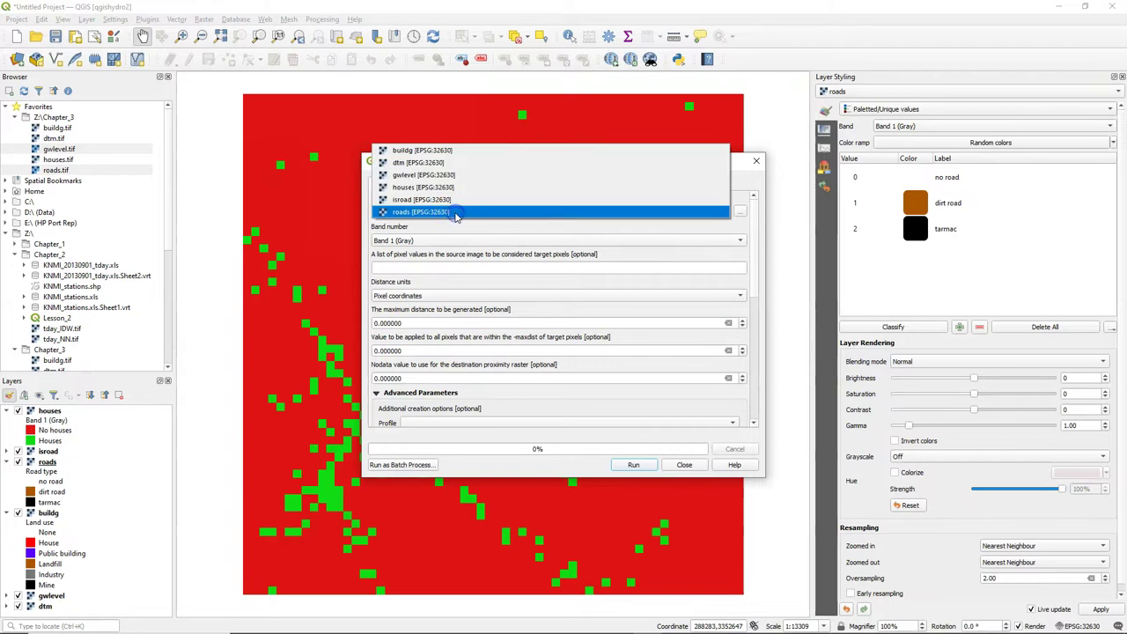
{"action": "left_click", "coordinate": [423, 187]}
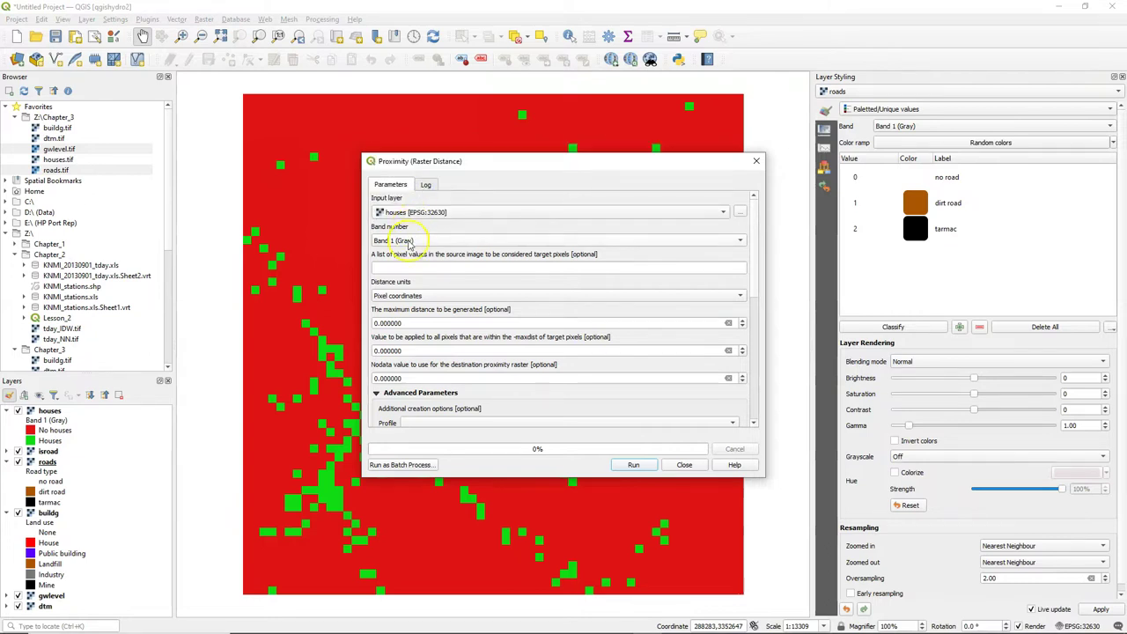
{"action": "left_click", "coordinate": [399, 298]}
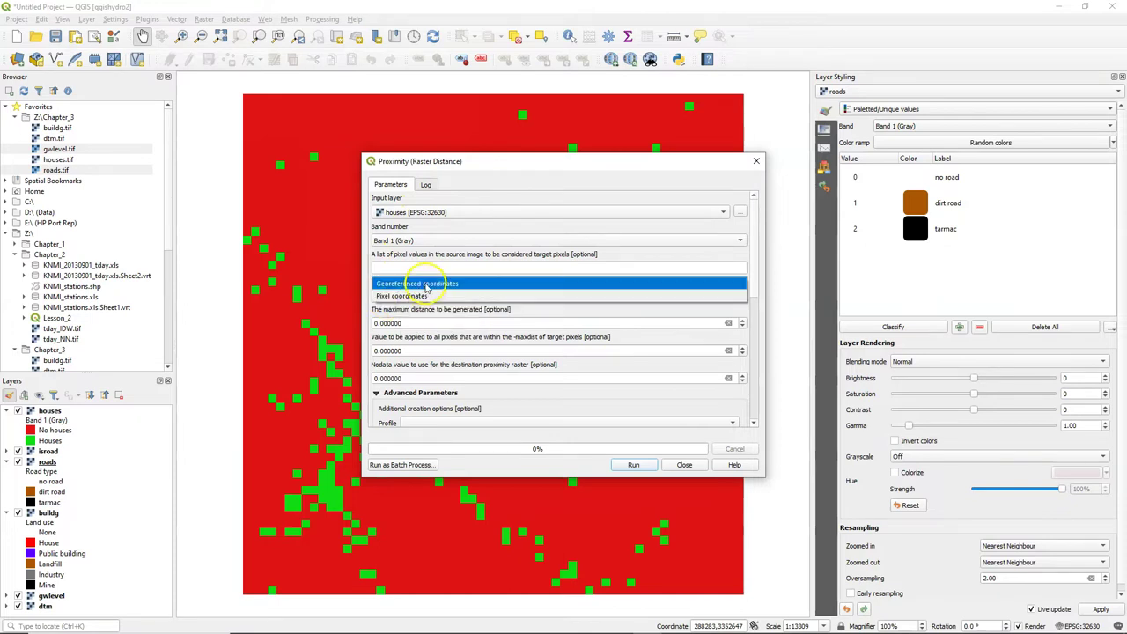
{"action": "left_click", "coordinate": [426, 284]}
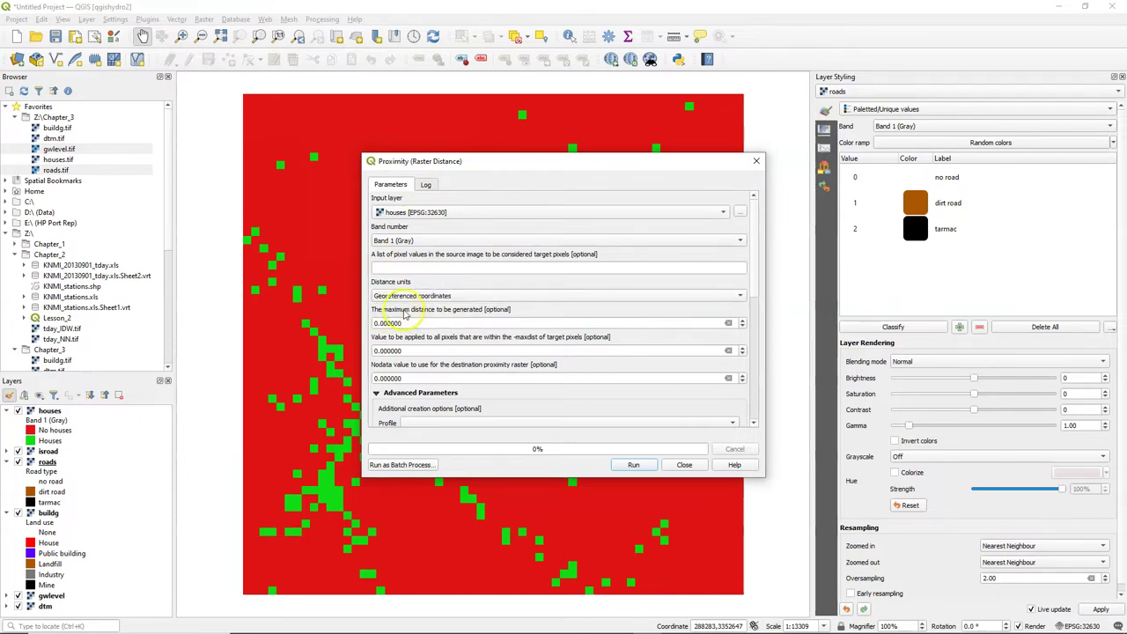
{"action": "double_click", "coordinate": [413, 323]}
{"action": "type", "text": "150"}
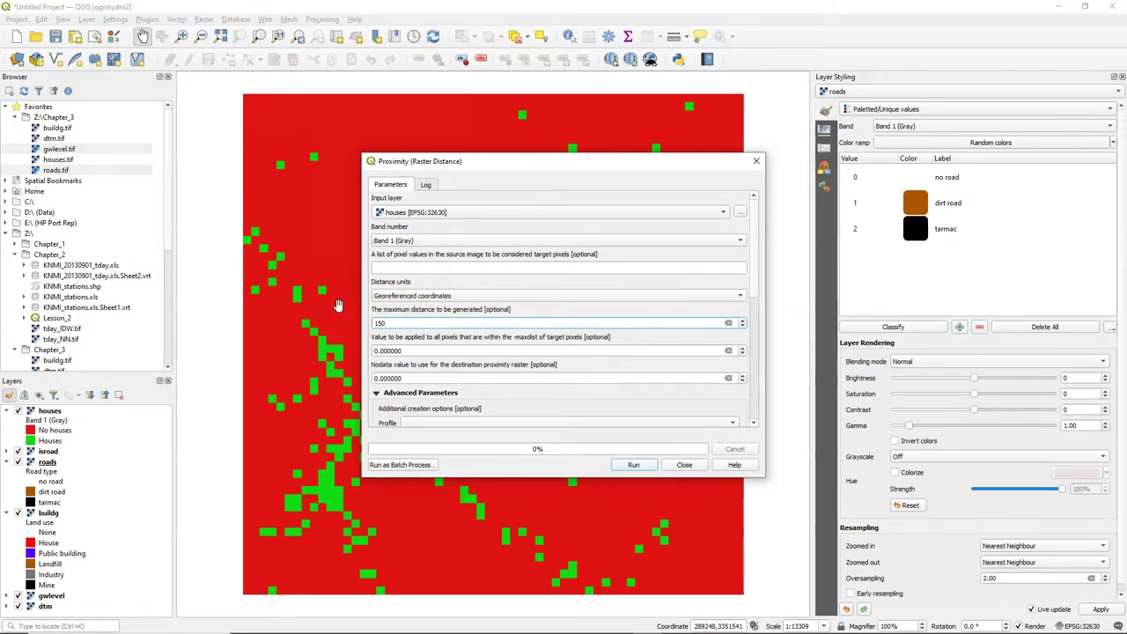
{"action": "left_click", "coordinate": [420, 350]}
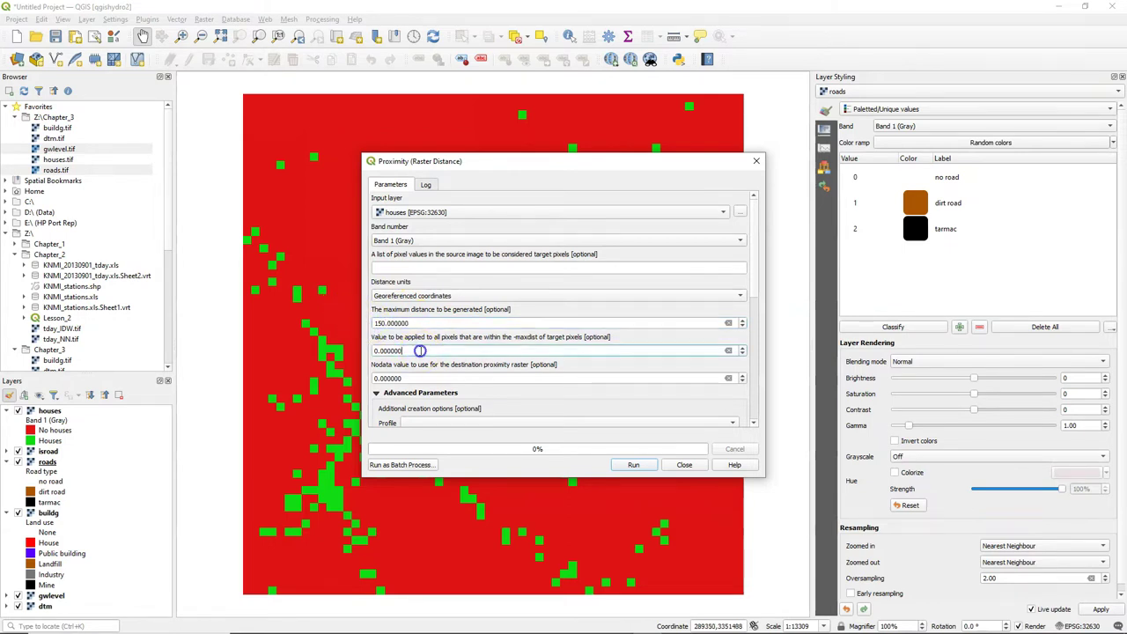
{"action": "double_click", "coordinate": [420, 350]}
{"action": "type", "text": "1"}
{"action": "left_click", "coordinate": [433, 378]}
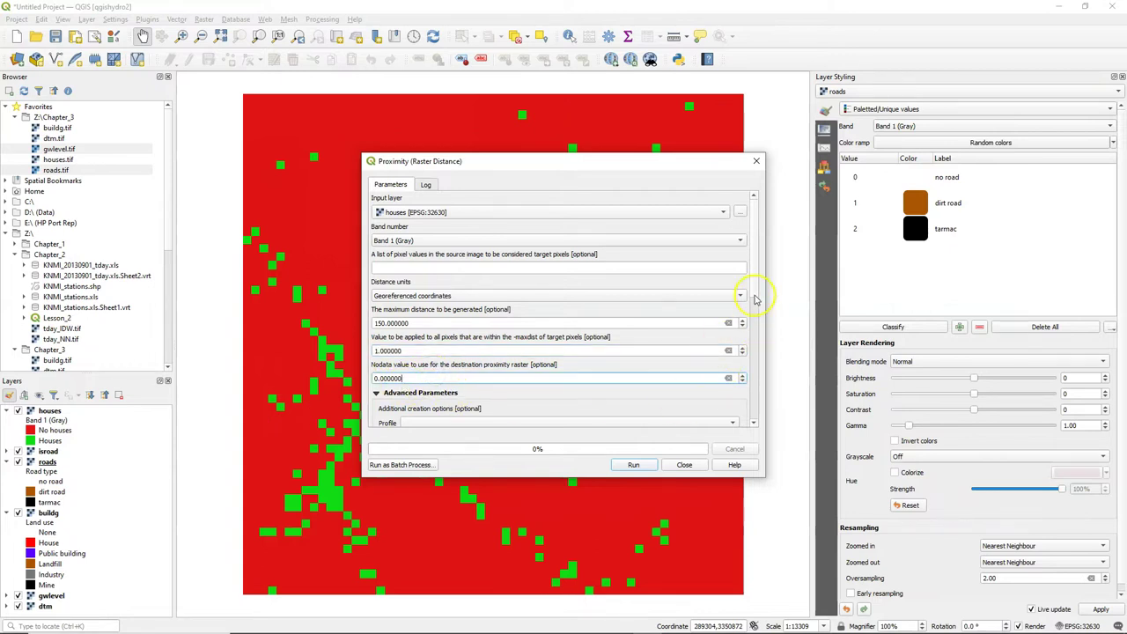
{"action": "left_click_drag", "start_coordinate": [754, 293], "coordinate": [741, 409]}
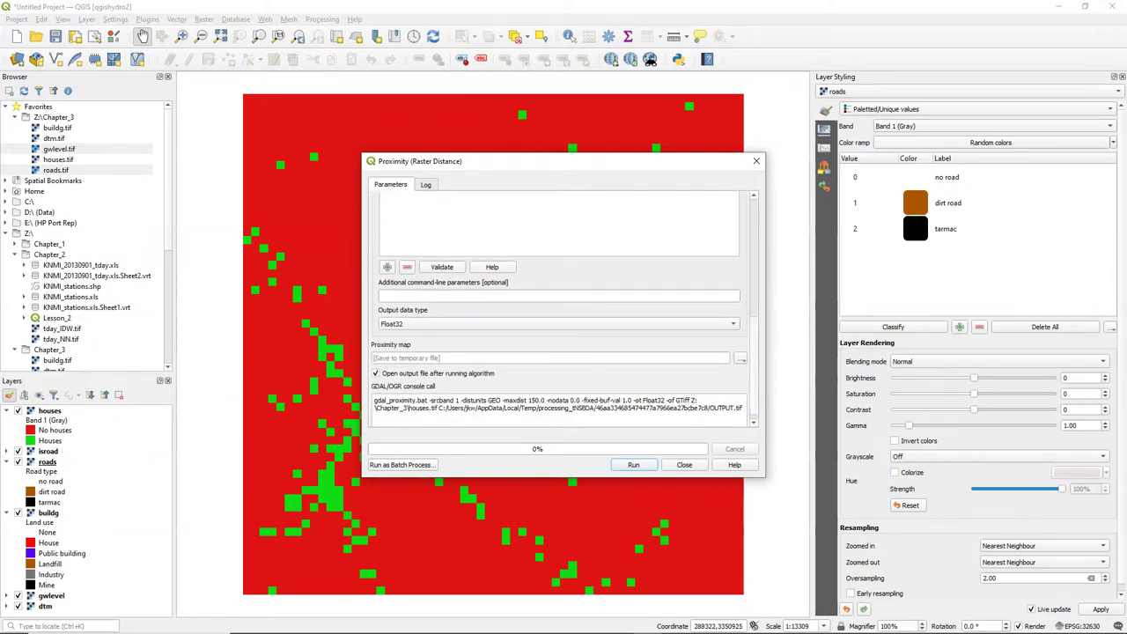
Step: Set Byte output type and save the result as houses150.tif in Chapter_3
{"action": "left_click", "coordinate": [414, 325]}
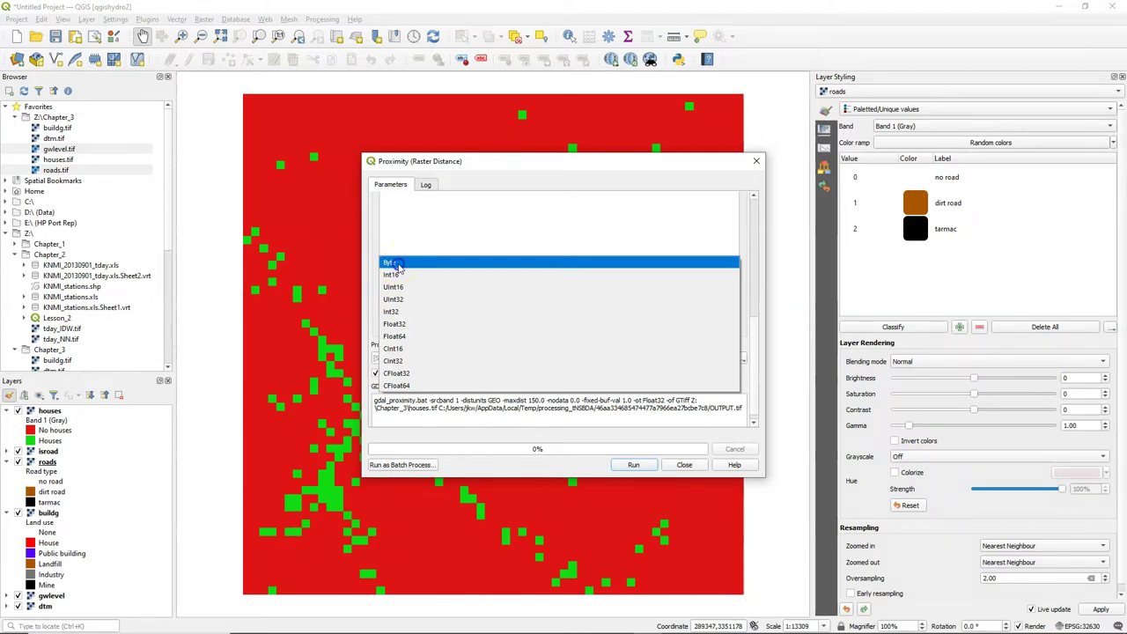
{"action": "left_click", "coordinate": [397, 264]}
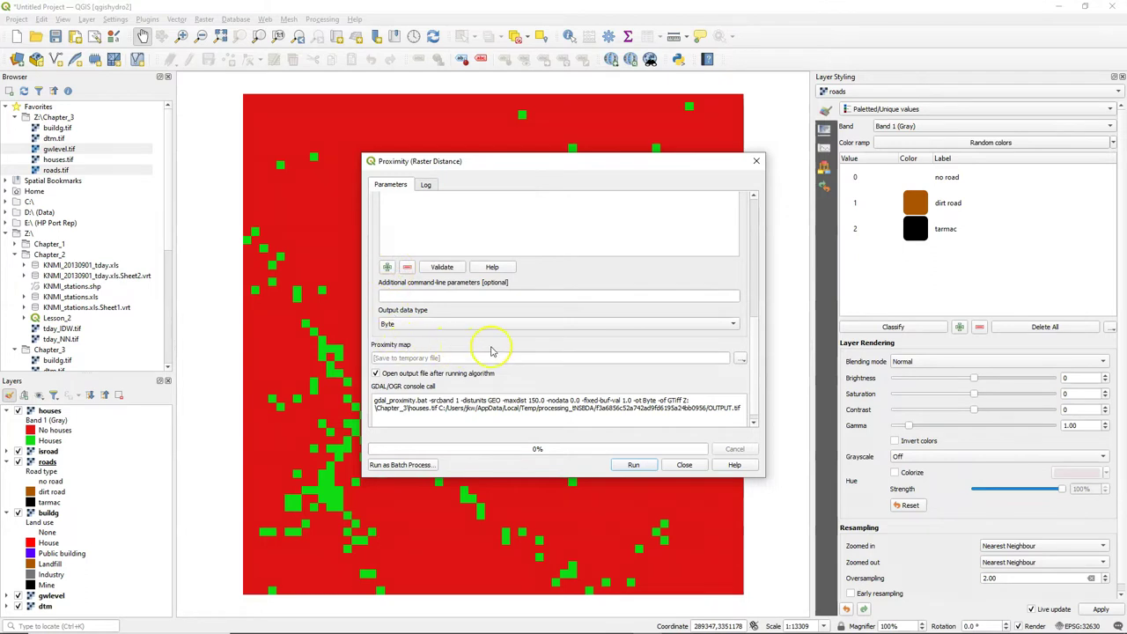
{"action": "left_click", "coordinate": [741, 359]}
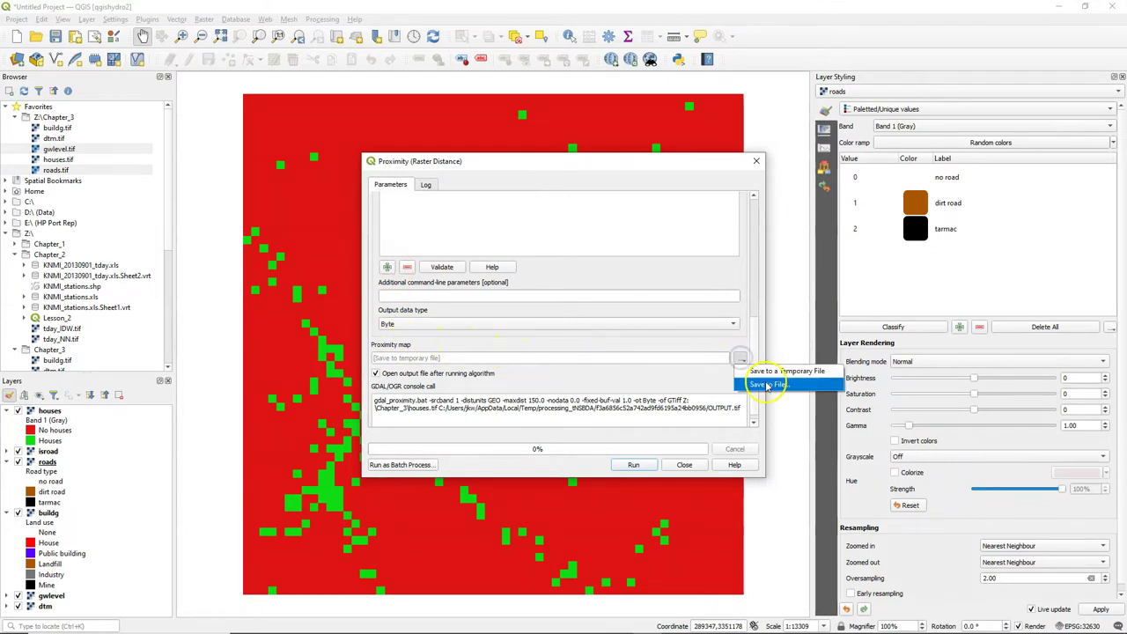
{"action": "left_click", "coordinate": [766, 385]}
{"action": "type", "text": "house"}
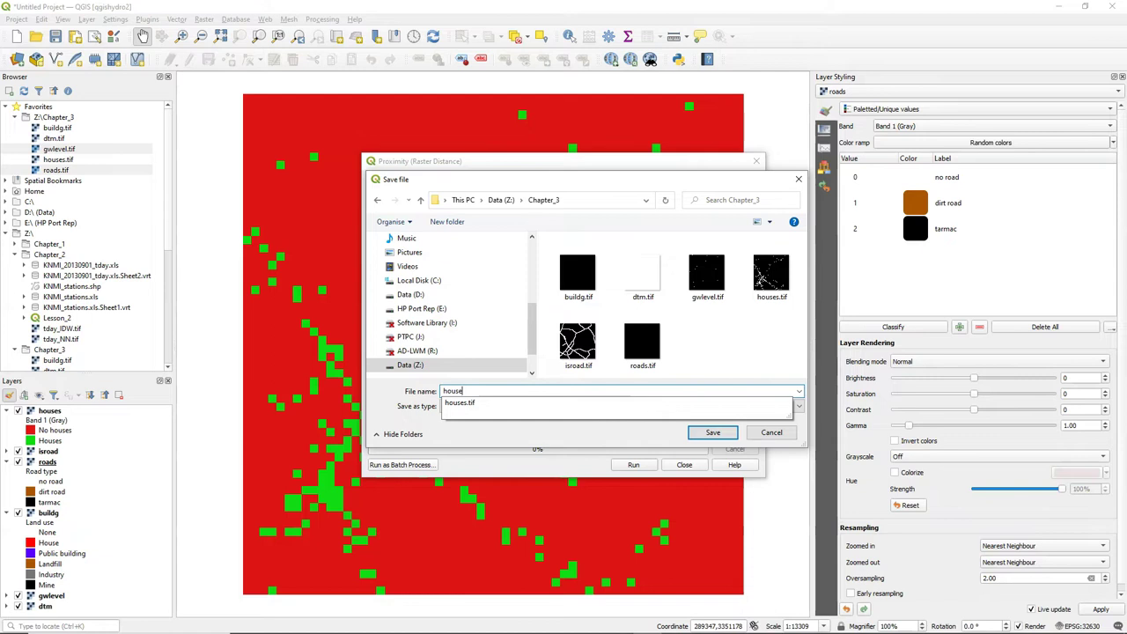
{"action": "type", "text": "s150"}
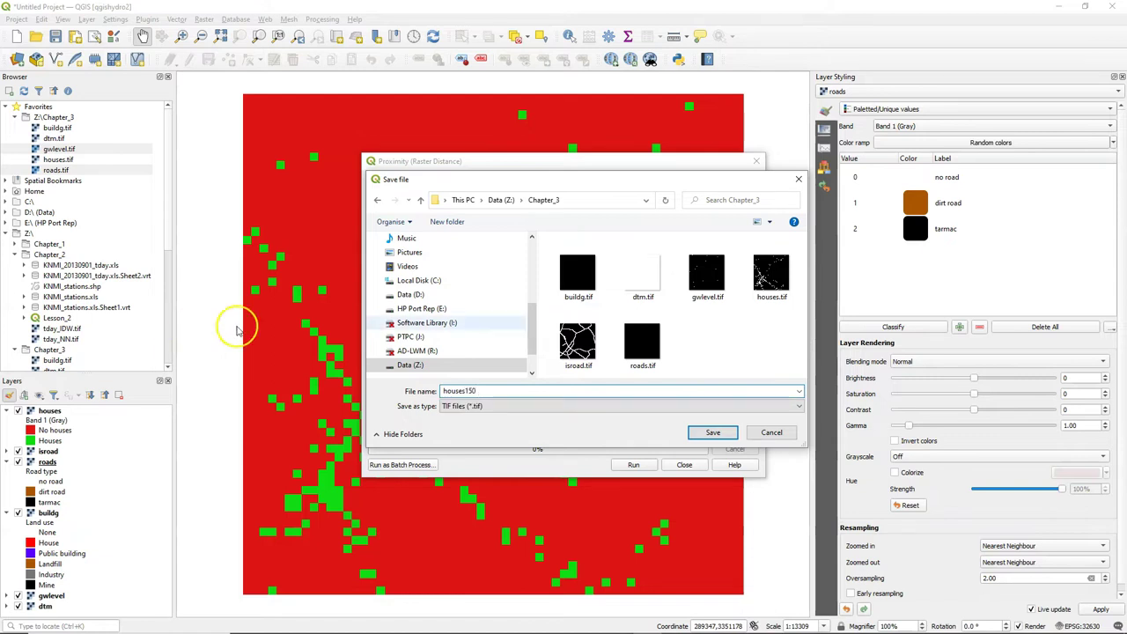
{"action": "left_click", "coordinate": [713, 433]}
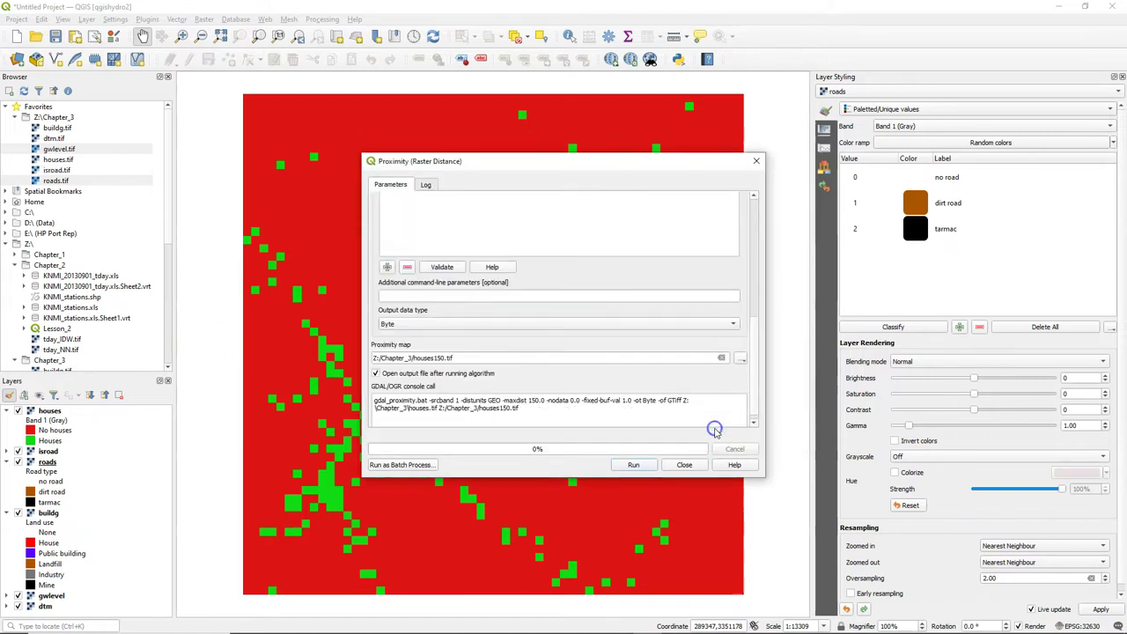
Step: Run the tool, move houses150 to the top and render it as Paletted/Unique values
{"action": "left_click", "coordinate": [633, 464]}
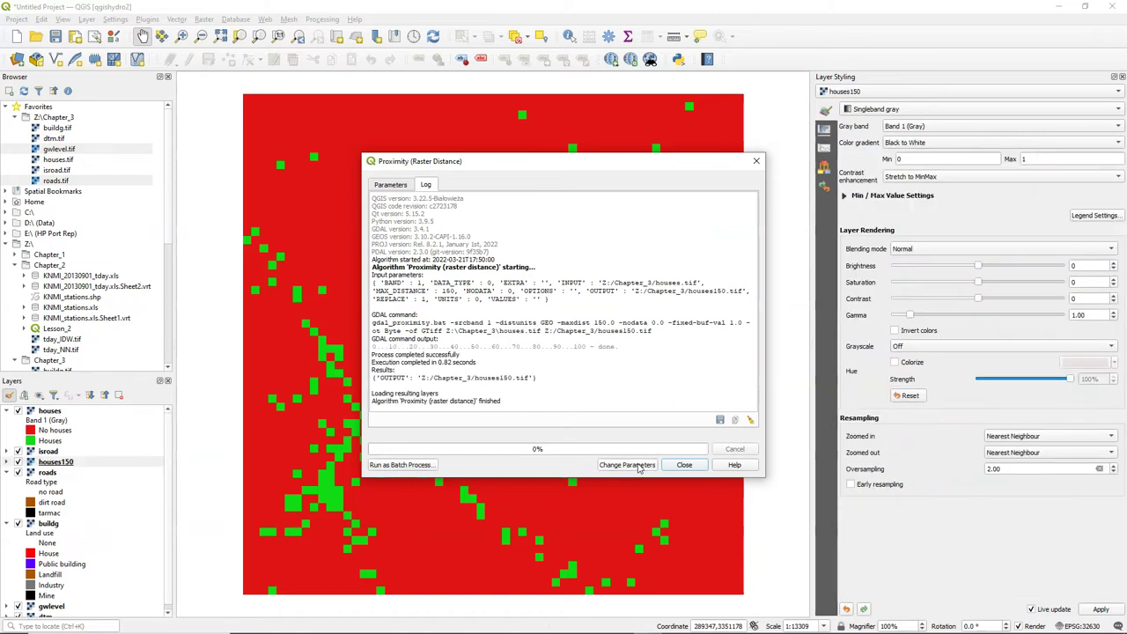
{"action": "left_click", "coordinate": [692, 466]}
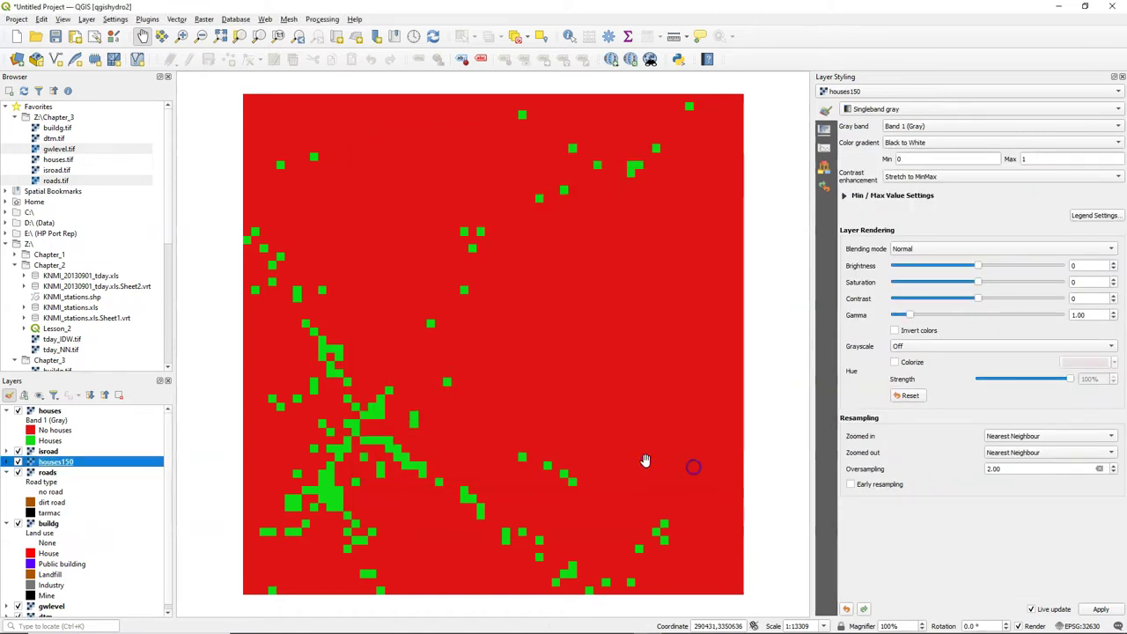
{"action": "right_click", "coordinate": [51, 462]}
{"action": "left_click", "coordinate": [88, 344]}
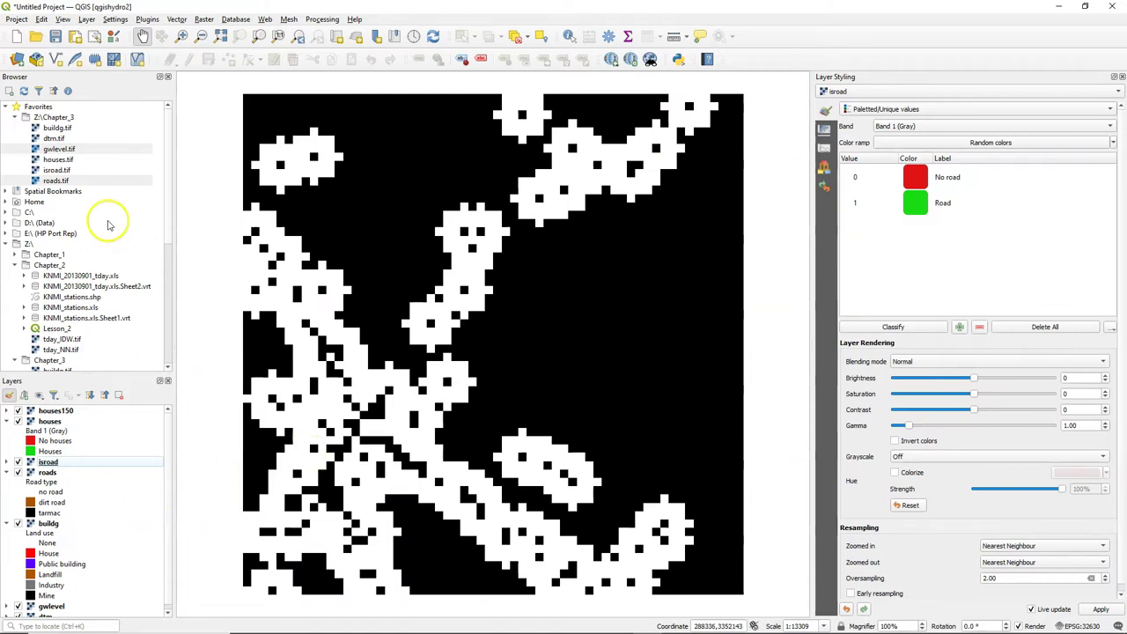
{"action": "left_click", "coordinate": [60, 411]}
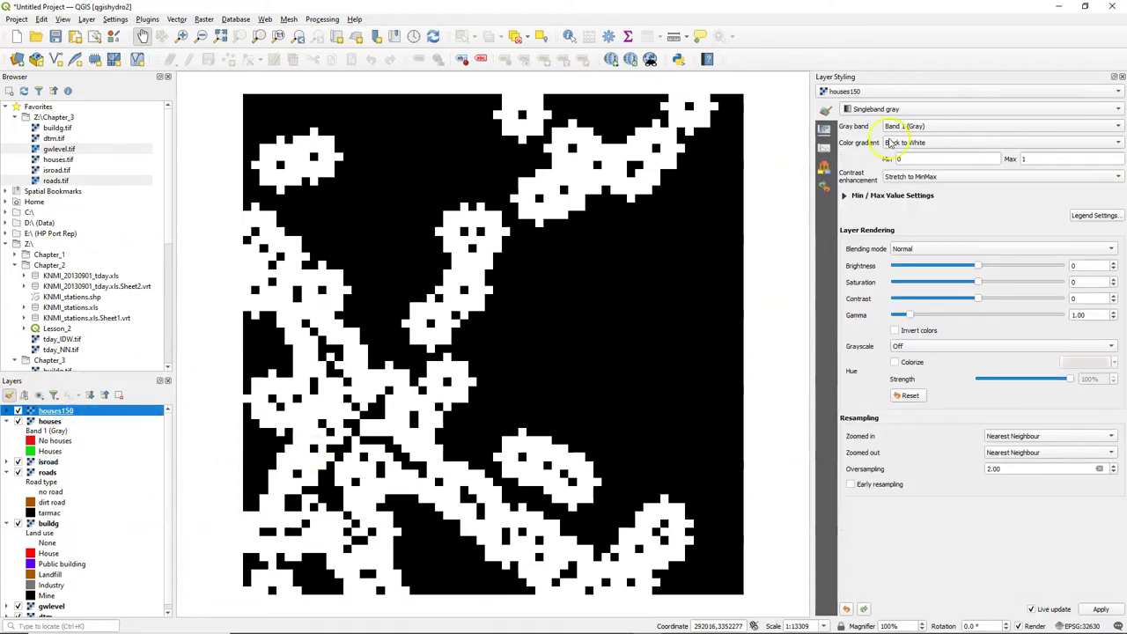
{"action": "left_click", "coordinate": [884, 109]}
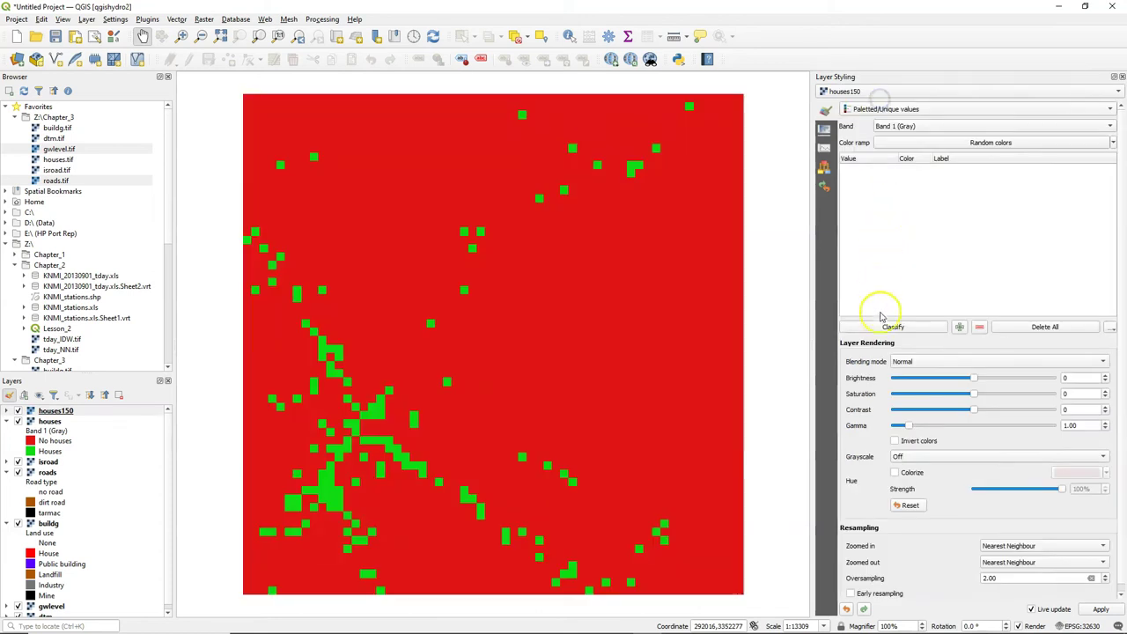
Step: Classify houses150 and paste the houses layer's red/green style onto it
{"action": "left_click", "coordinate": [893, 327]}
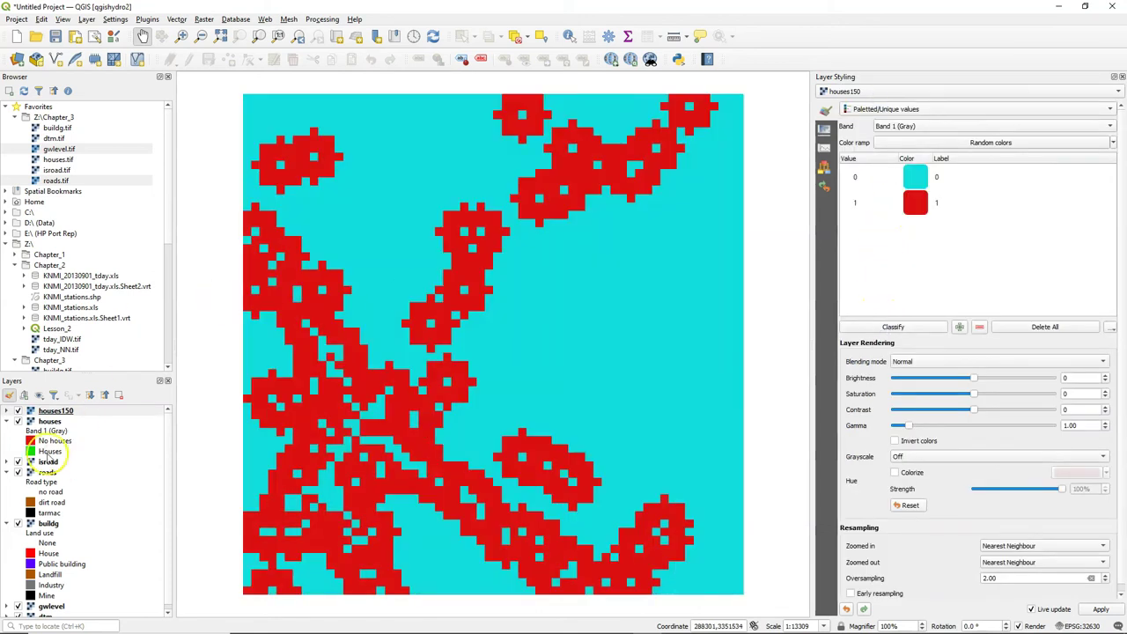
{"action": "left_click", "coordinate": [50, 421]}
{"action": "right_click", "coordinate": [50, 424]}
{"action": "mouse_move", "coordinate": [74, 387]}
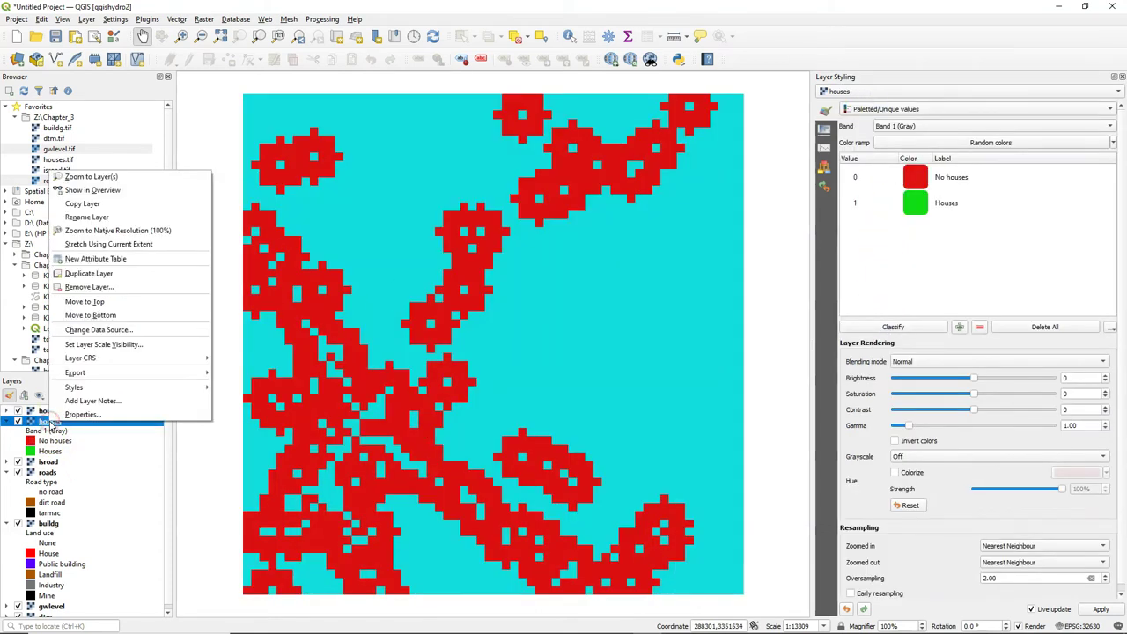
{"action": "left_click", "coordinate": [244, 388]}
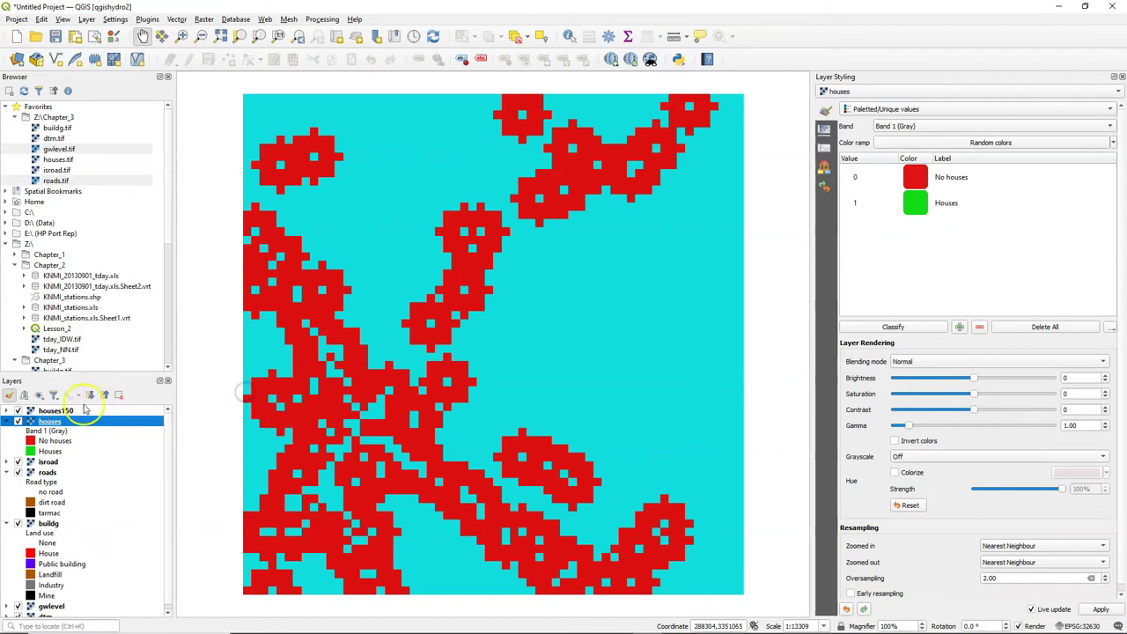
{"action": "right_click", "coordinate": [74, 410]}
{"action": "mouse_move", "coordinate": [124, 374]}
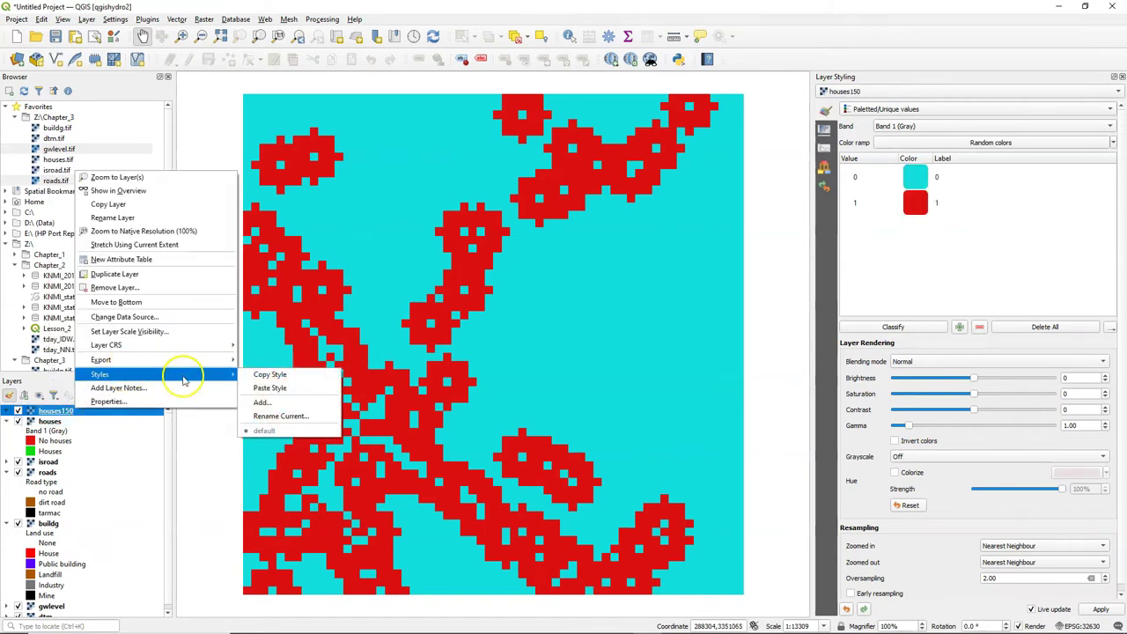
{"action": "left_click", "coordinate": [278, 388]}
Step: Label the houses150 classes 'Houses > 150 m' and 'Houses < 150 m'
{"action": "double_click", "coordinate": [955, 177]}
{"action": "type", "text": "H"}
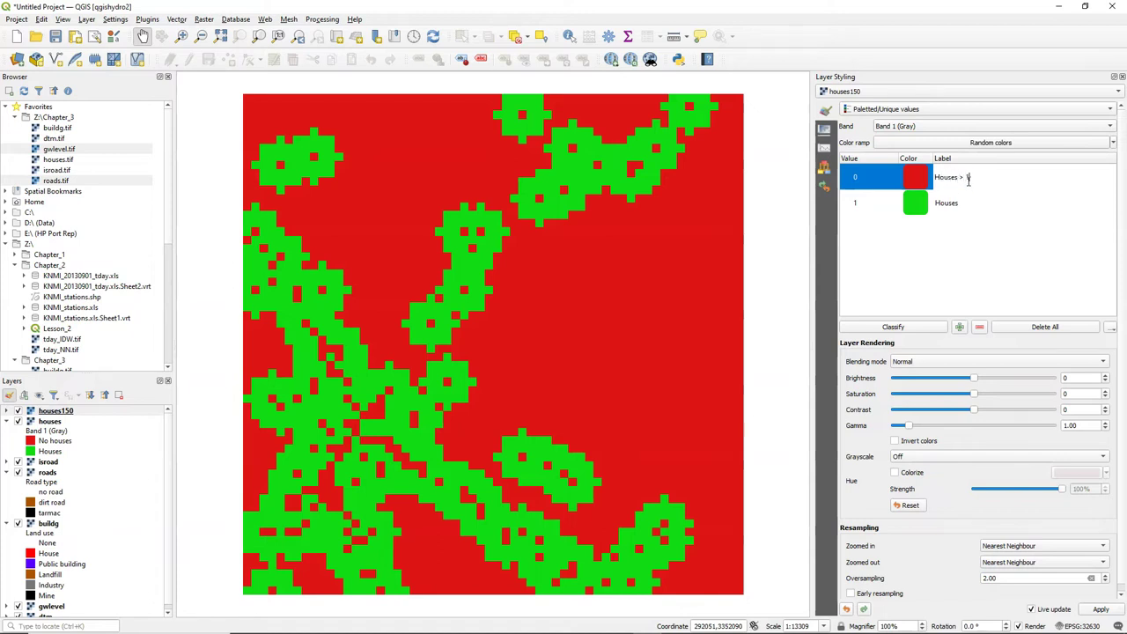
{"action": "type", "text": "50 m"}
{"action": "double_click", "coordinate": [957, 204]}
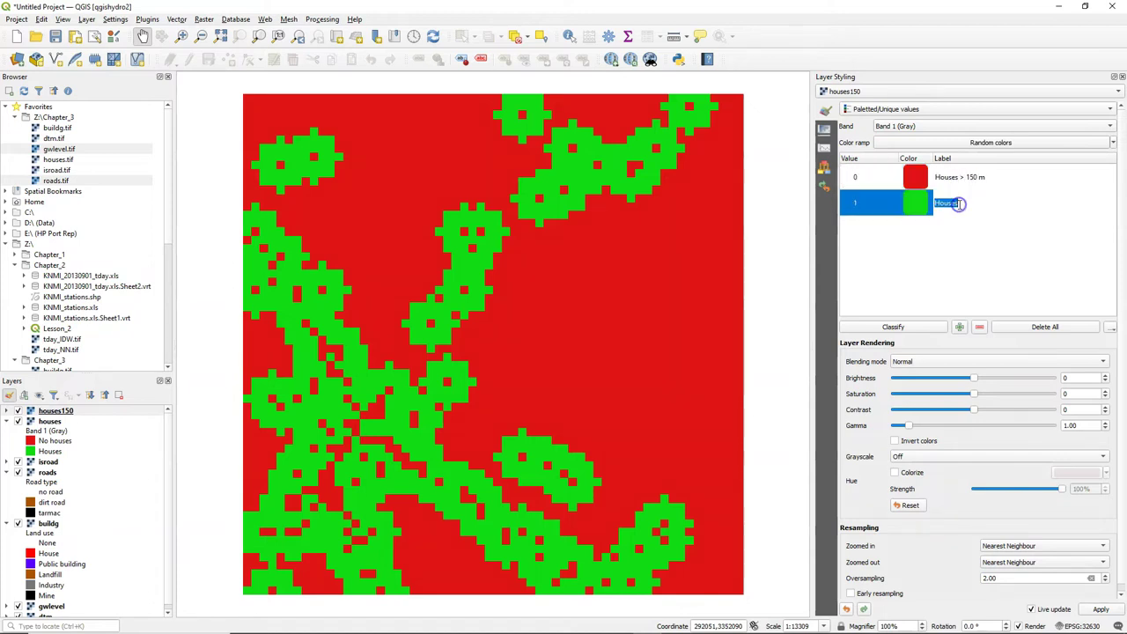
{"action": "type", "text": "Ho"}
{"action": "left_click", "coordinate": [984, 267]}
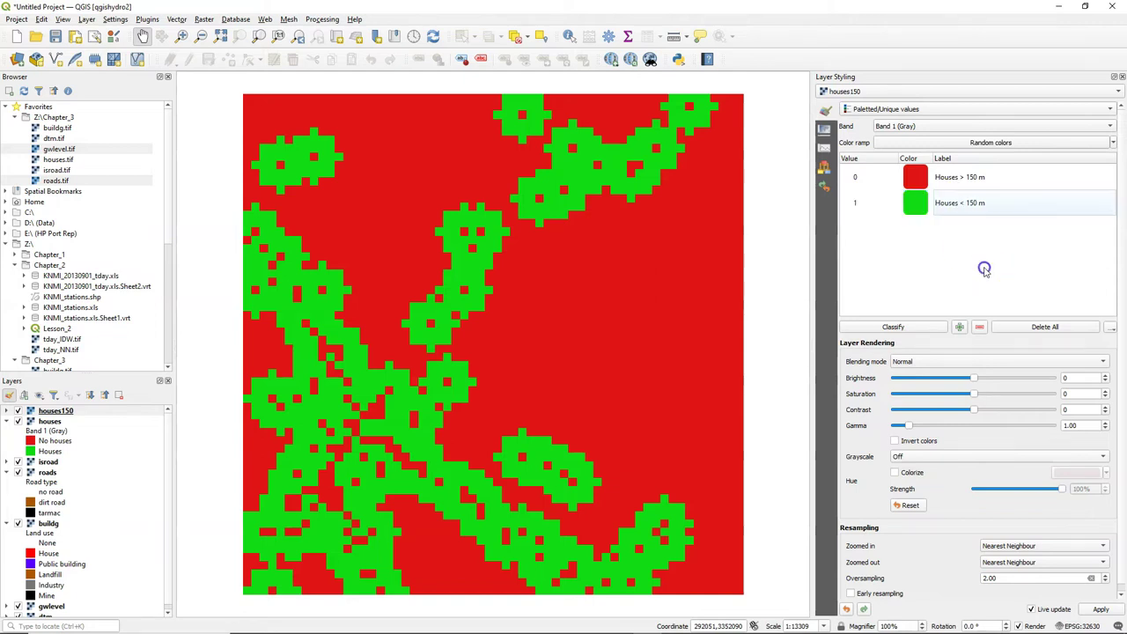
{"action": "left_click", "coordinate": [204, 19]}
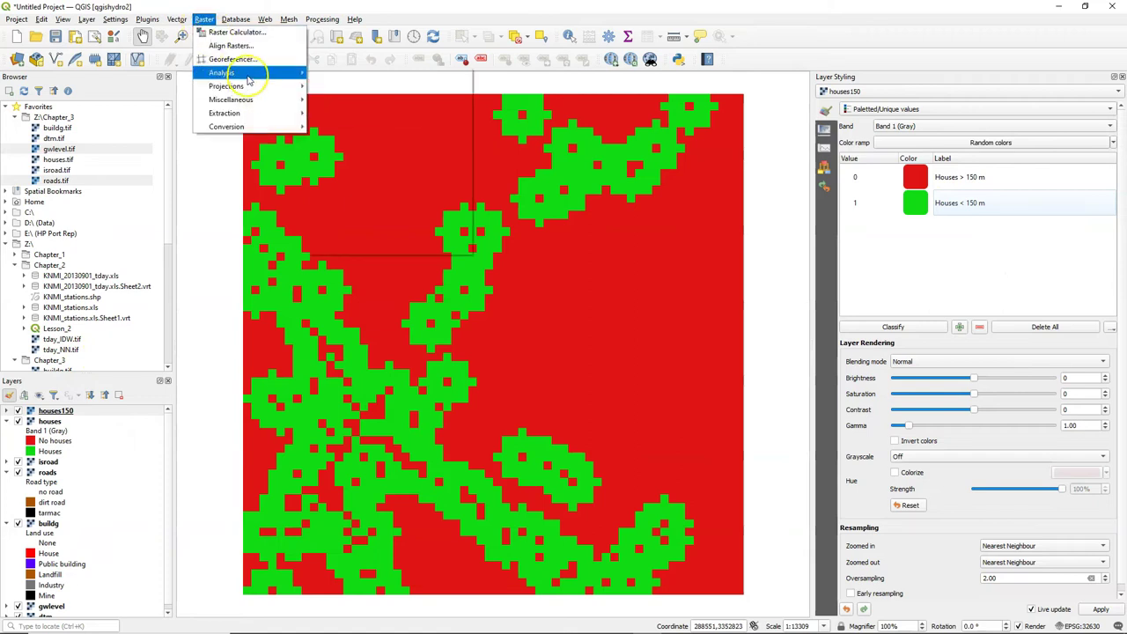
Step: Start Proximity on the isroad raster with georeferenced distance units
{"action": "mouse_move", "coordinate": [222, 72]}
{"action": "left_click", "coordinate": [362, 180]}
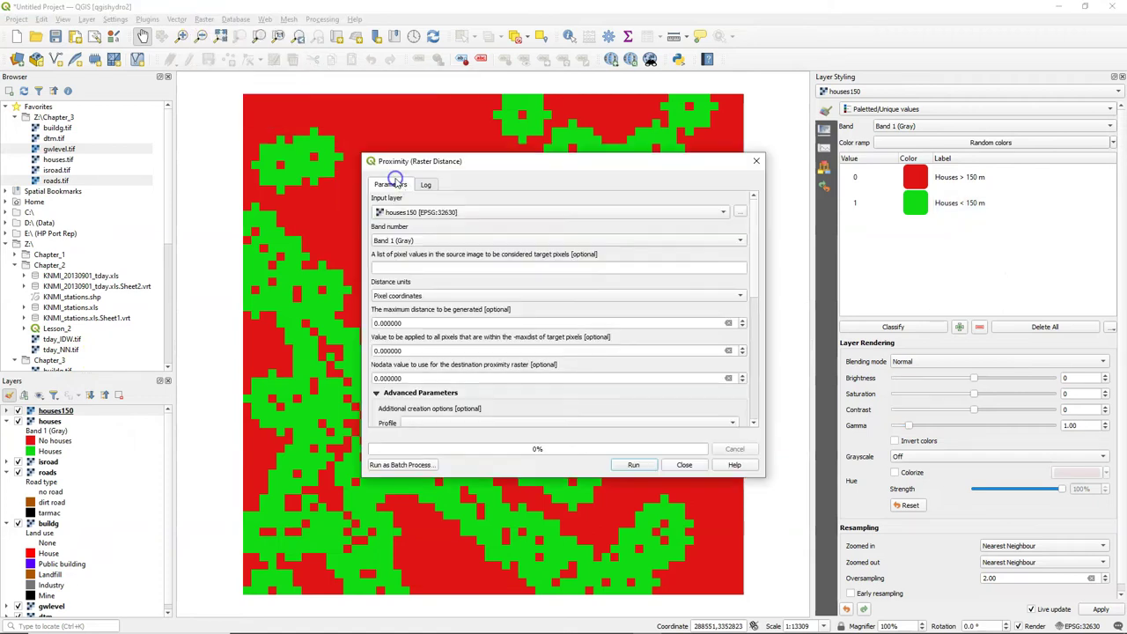
{"action": "left_click", "coordinate": [412, 214]}
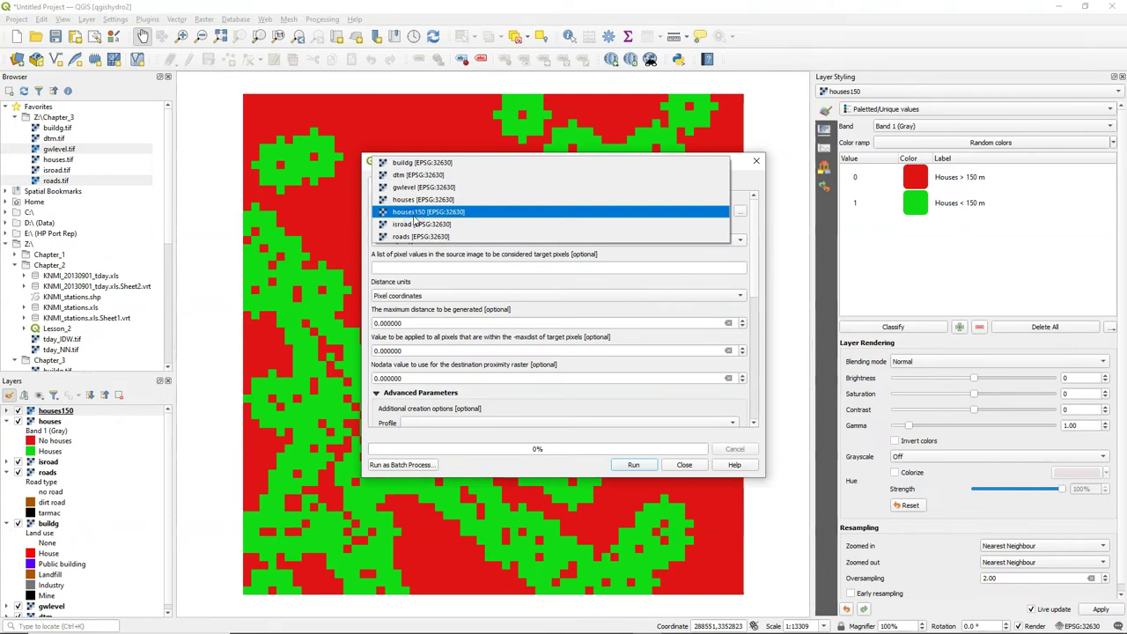
{"action": "left_click", "coordinate": [414, 223]}
{"action": "left_click", "coordinate": [386, 296]}
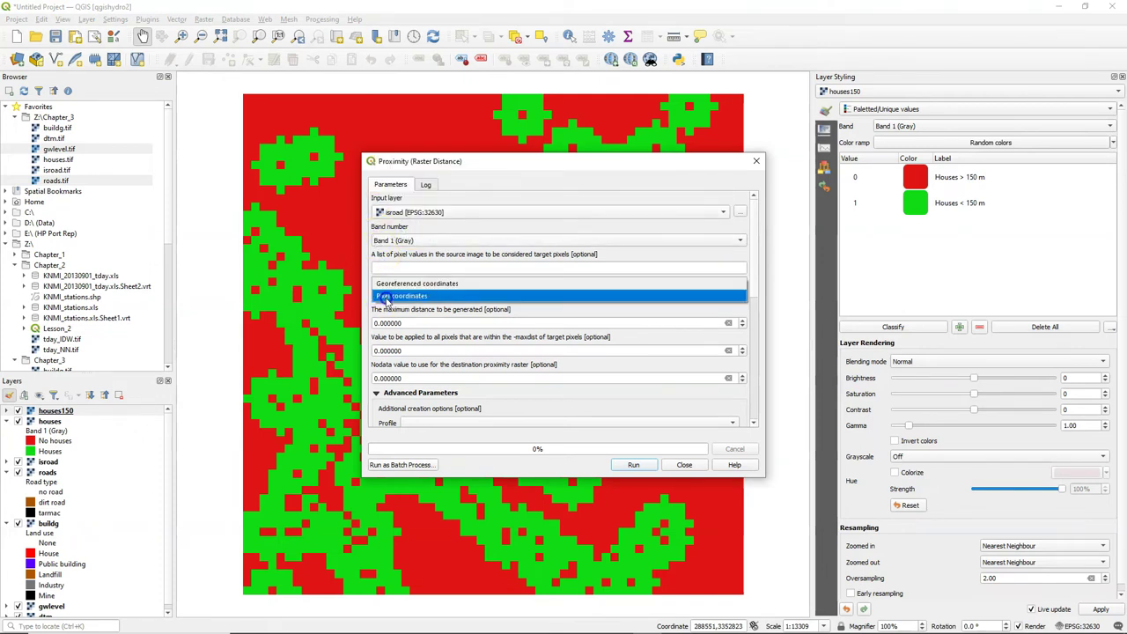
{"action": "left_click", "coordinate": [408, 284]}
Step: Set maximum distance 150, within-distance value 1 and Byte output type
{"action": "left_click", "coordinate": [417, 325]}
{"action": "left_click_drag", "start_coordinate": [417, 325], "coordinate": [323, 317]}
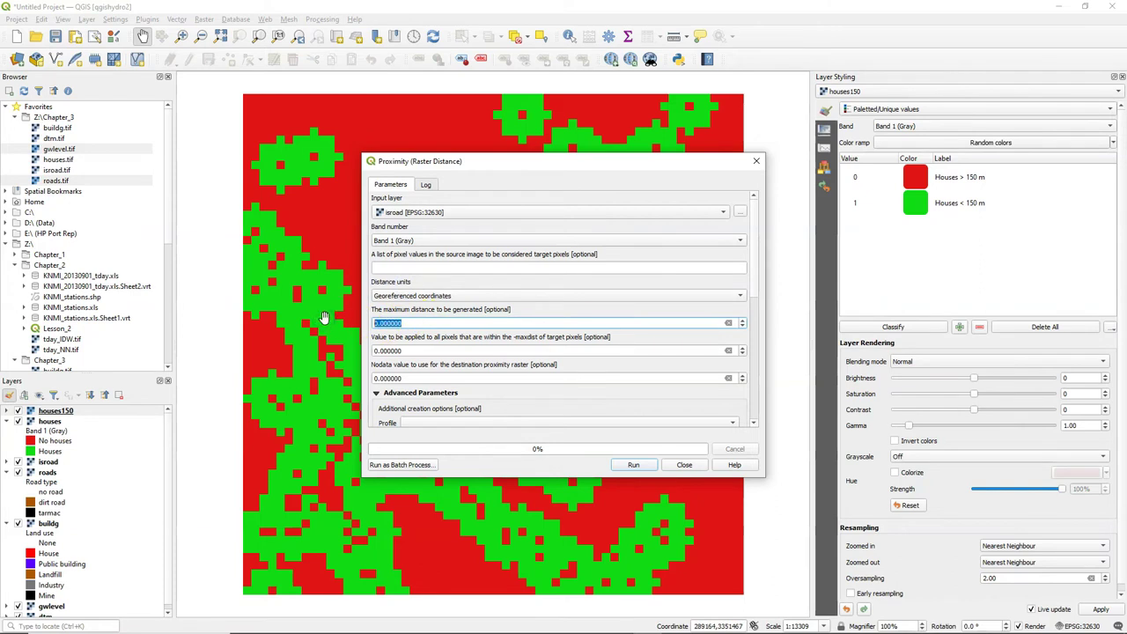
{"action": "type", "text": "150"}
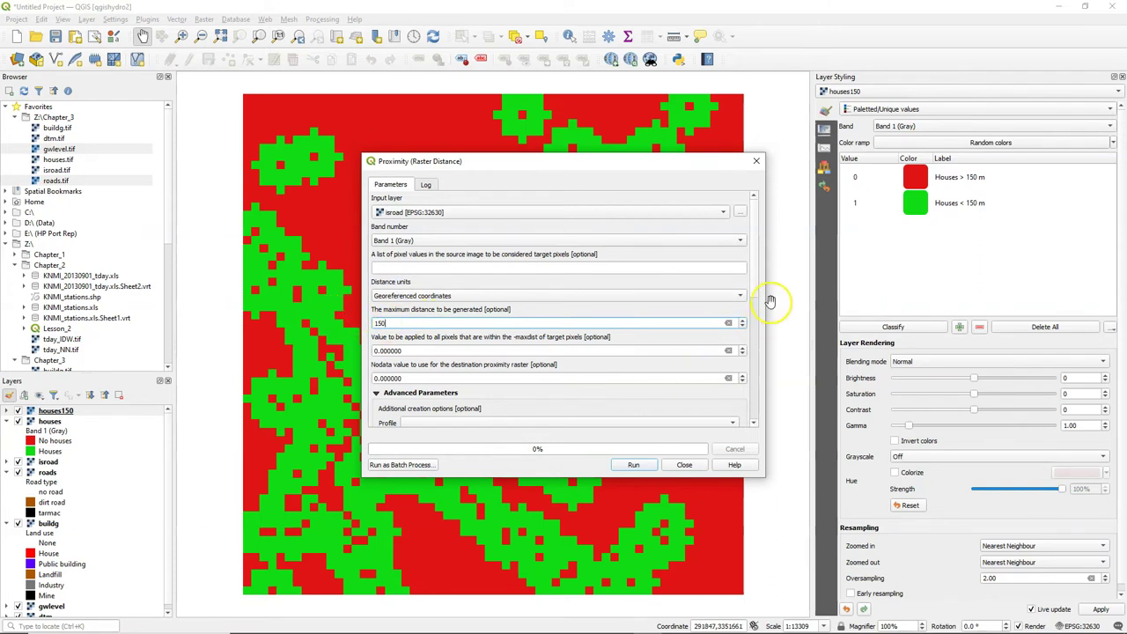
{"action": "left_click_drag", "start_coordinate": [749, 276], "coordinate": [749, 309]}
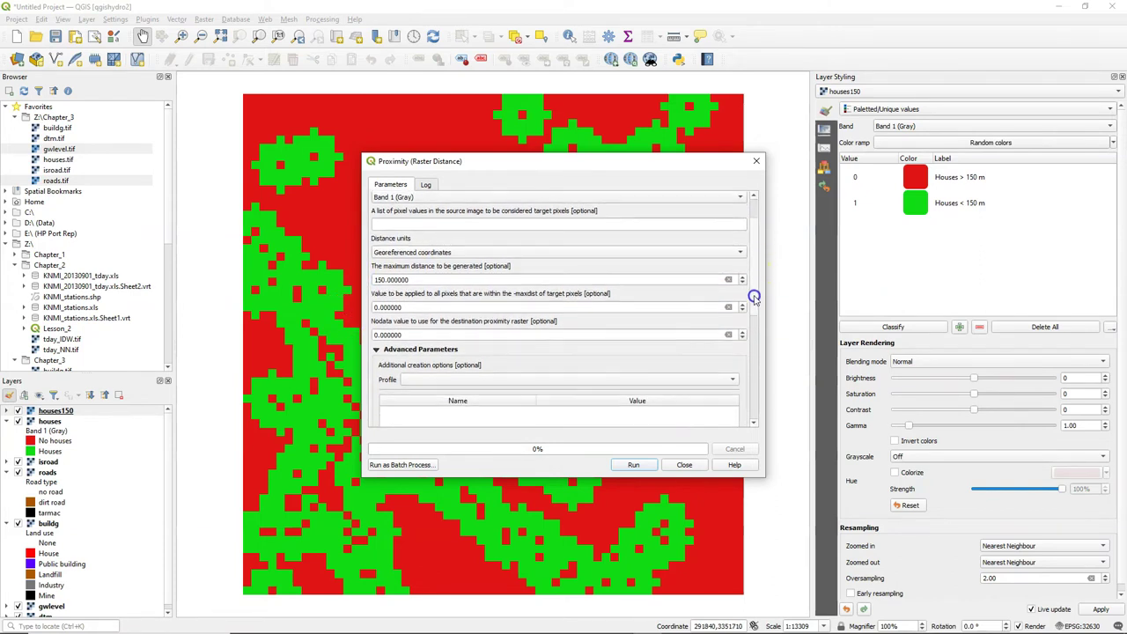
{"action": "left_click_drag", "start_coordinate": [413, 273], "coordinate": [326, 273]}
{"action": "type", "text": "1"}
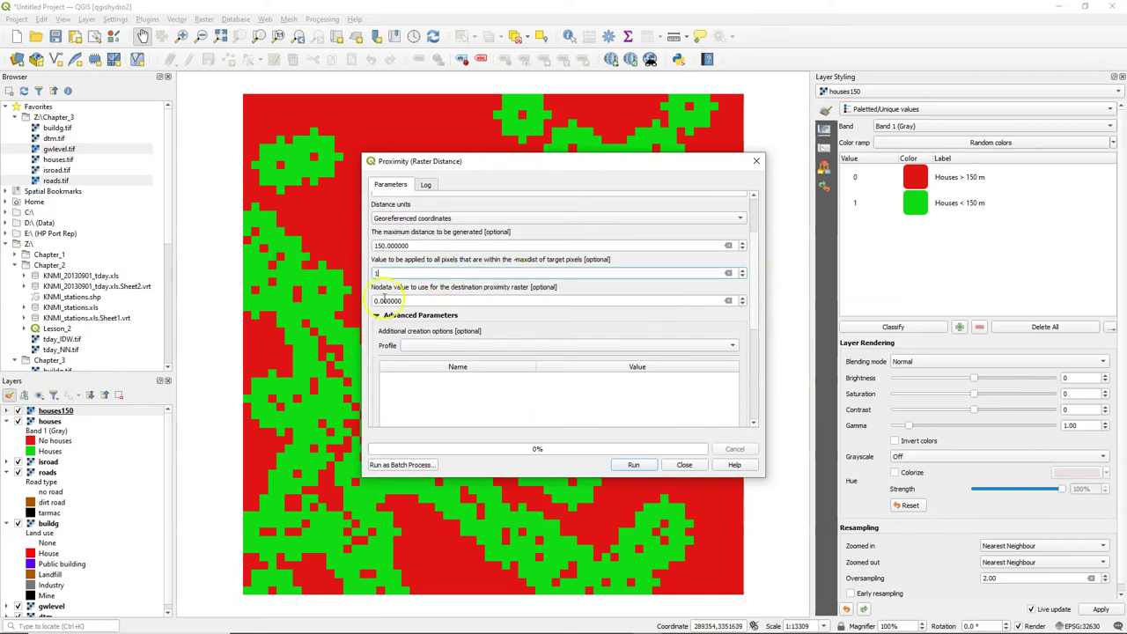
{"action": "left_click", "coordinate": [463, 302]}
{"action": "left_click_drag", "start_coordinate": [752, 297], "coordinate": [748, 404]}
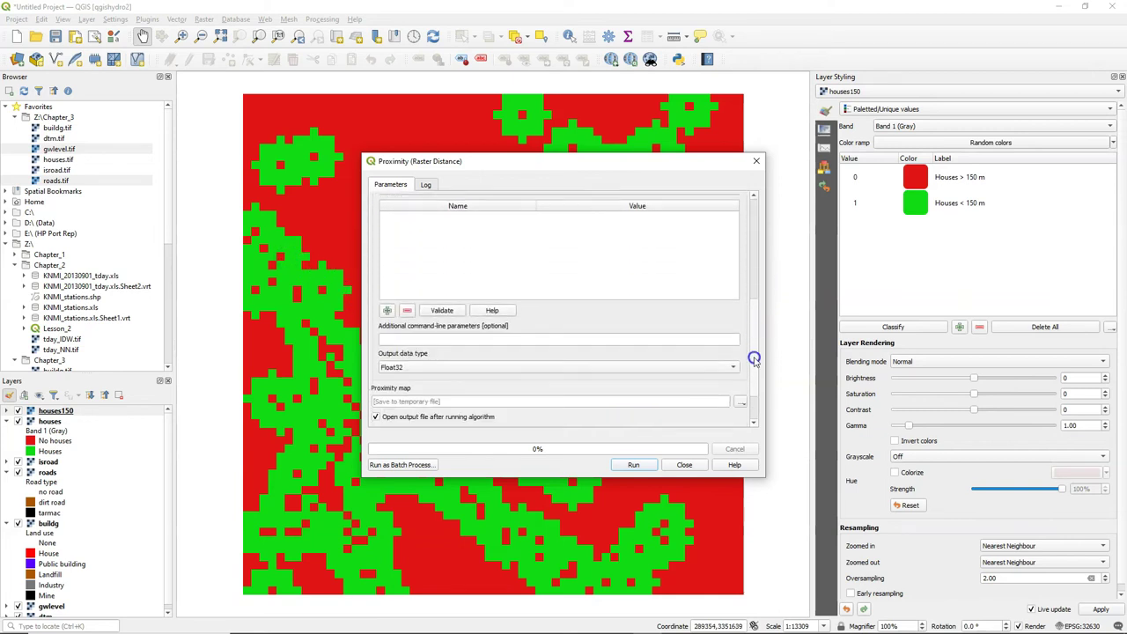
{"action": "left_click", "coordinate": [616, 314]}
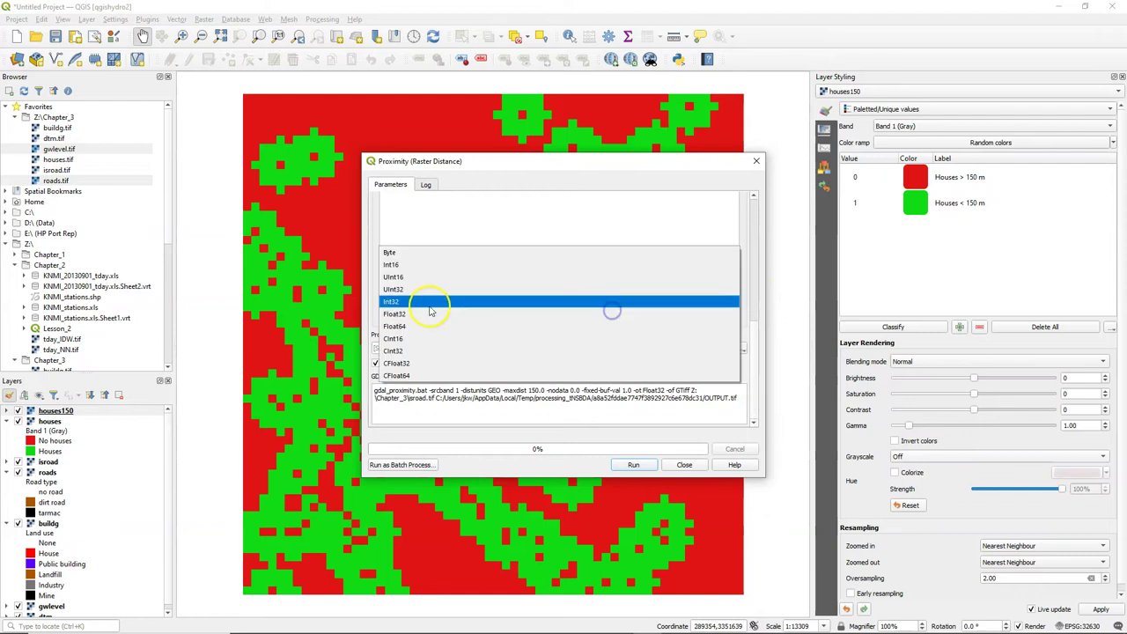
{"action": "left_click", "coordinate": [408, 255]}
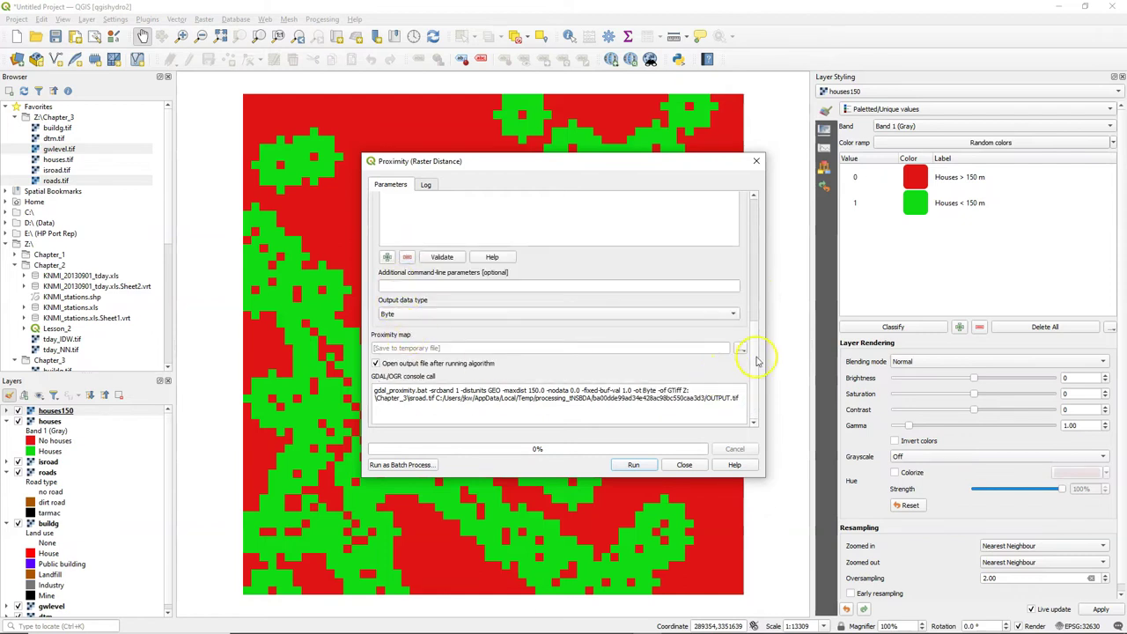
Step: Save the output as roads150.tif in Chapter_3, then run and close the tool
{"action": "left_click", "coordinate": [742, 352]}
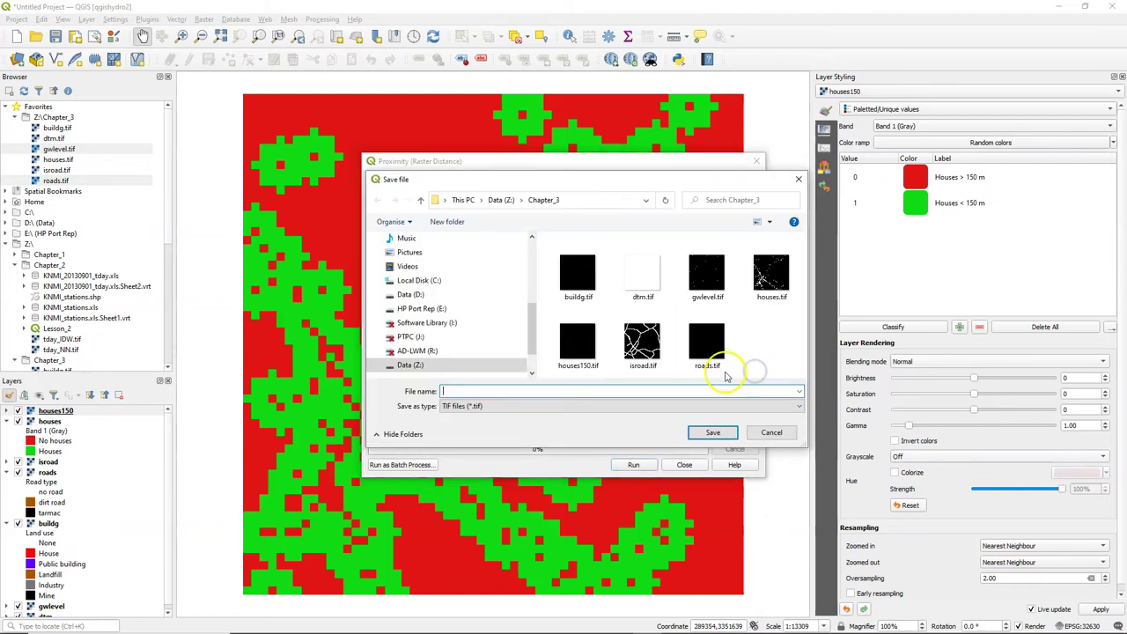
{"action": "type", "text": "roads"}
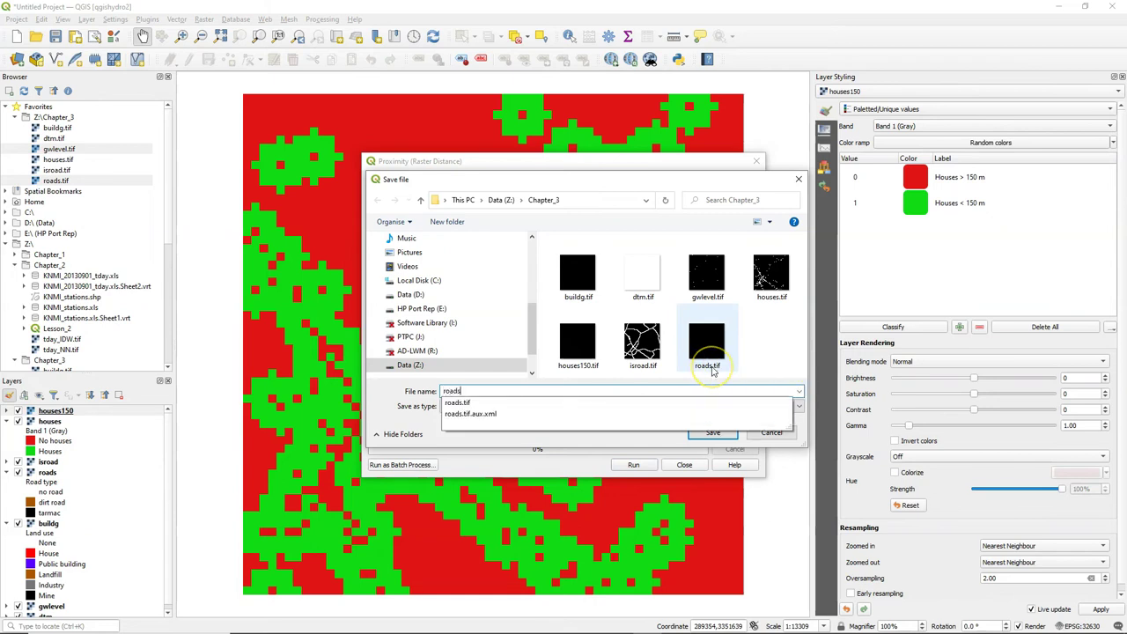
{"action": "type", "text": "150"}
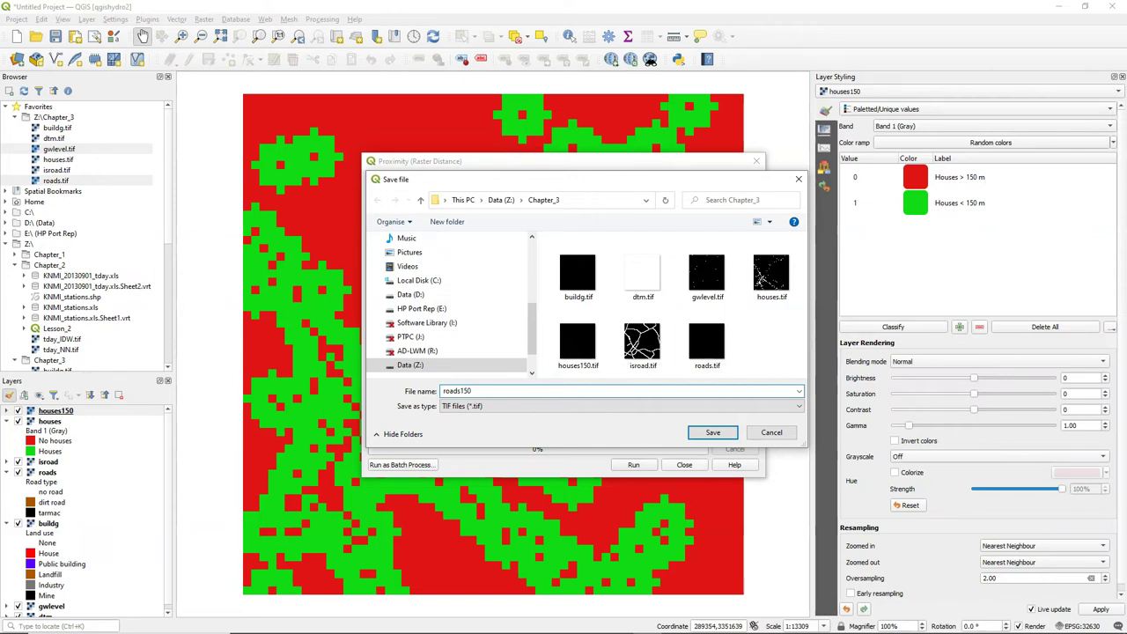
{"action": "left_click", "coordinate": [711, 433]}
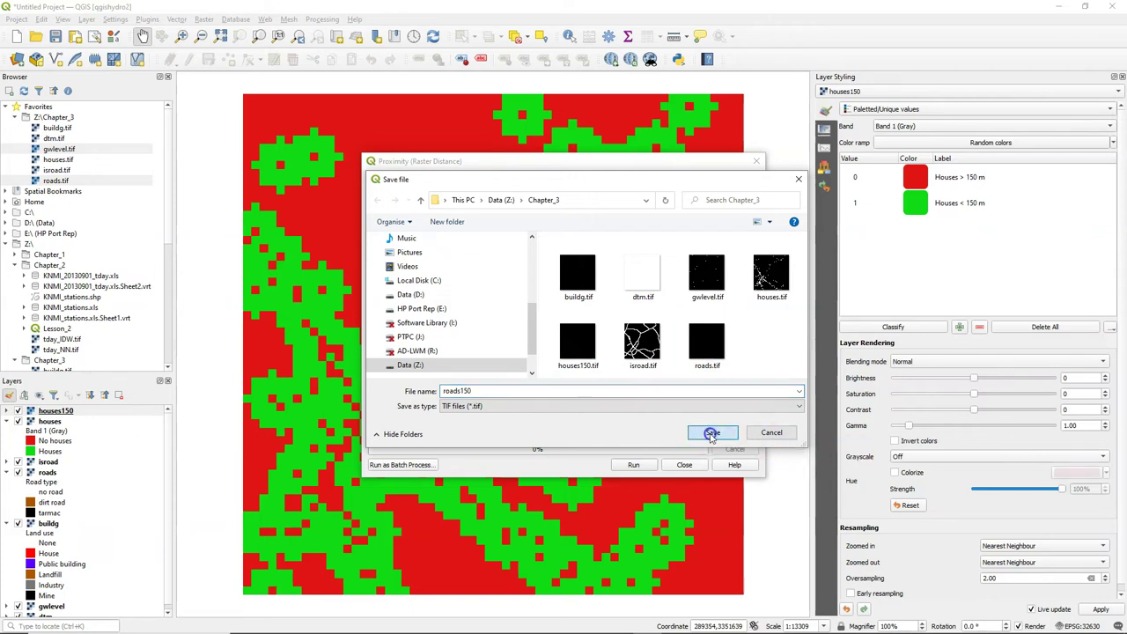
{"action": "left_click", "coordinate": [634, 465]}
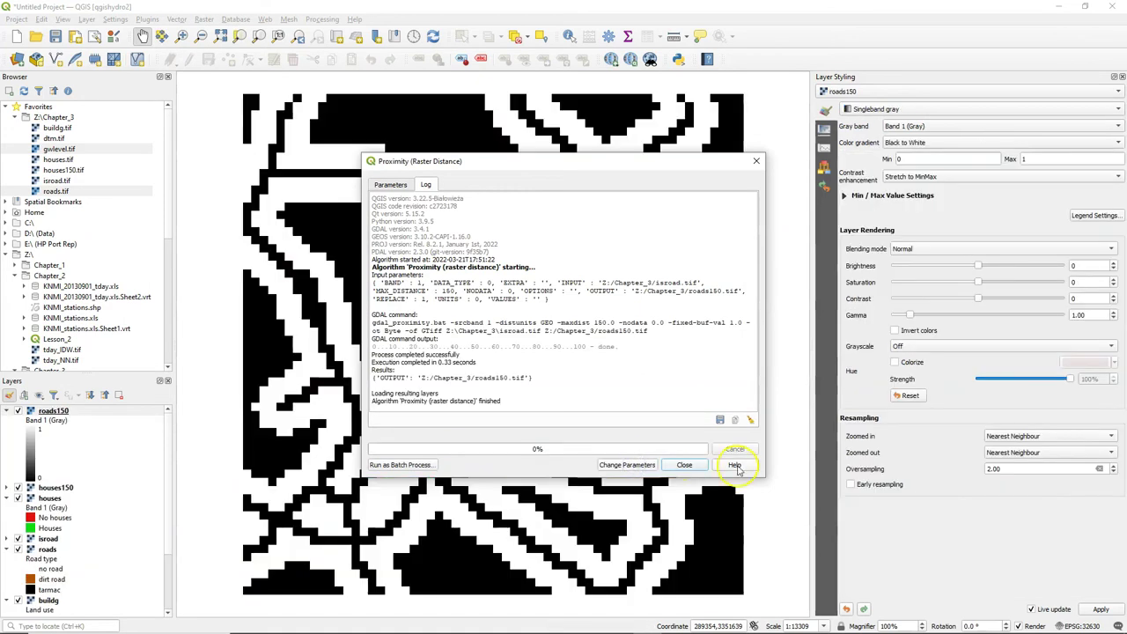
{"action": "left_click", "coordinate": [683, 465]}
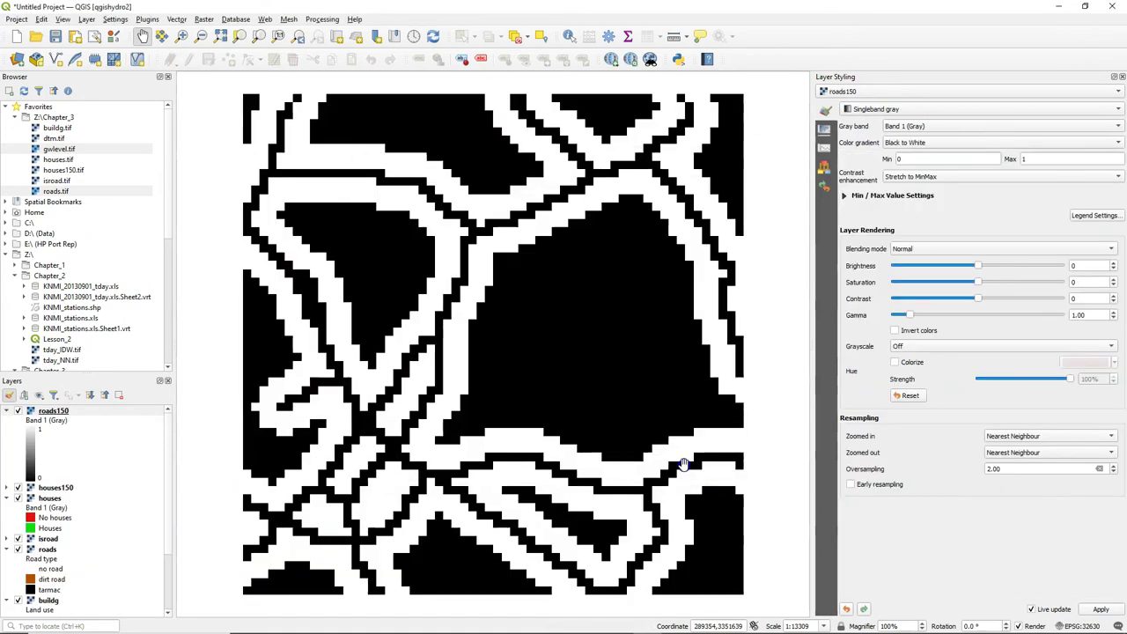
Step: Paste the red/green style onto roads150 and label classes 'Roads > 150 m' and 'Roads <= 150 m'
{"action": "right_click", "coordinate": [59, 411]}
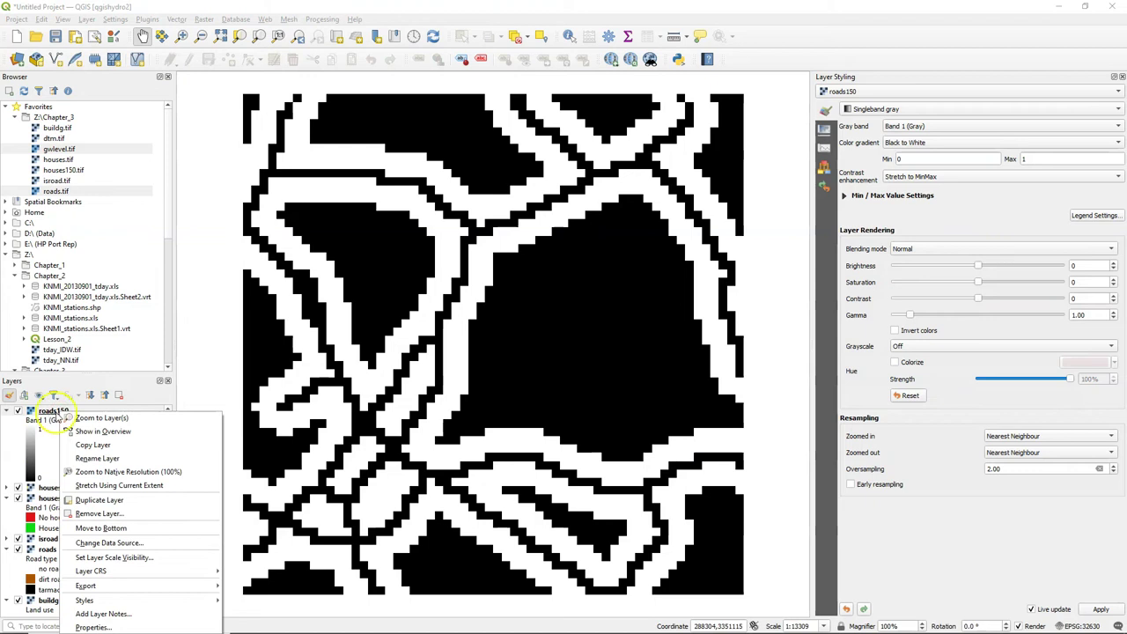
{"action": "mouse_move", "coordinate": [85, 599]}
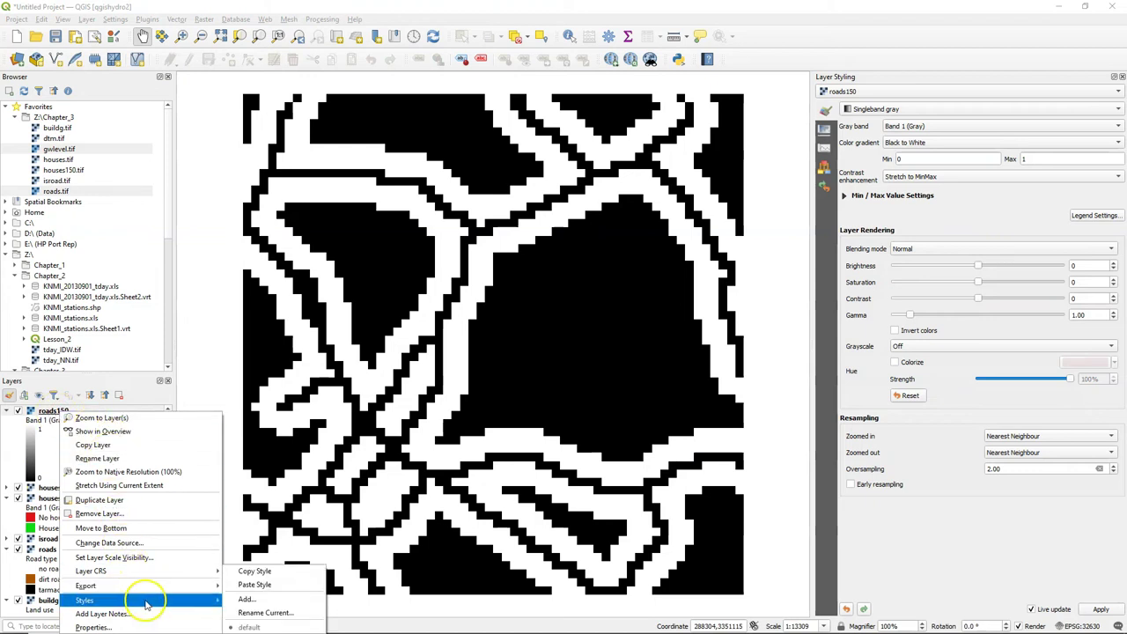
{"action": "left_click", "coordinate": [256, 584]}
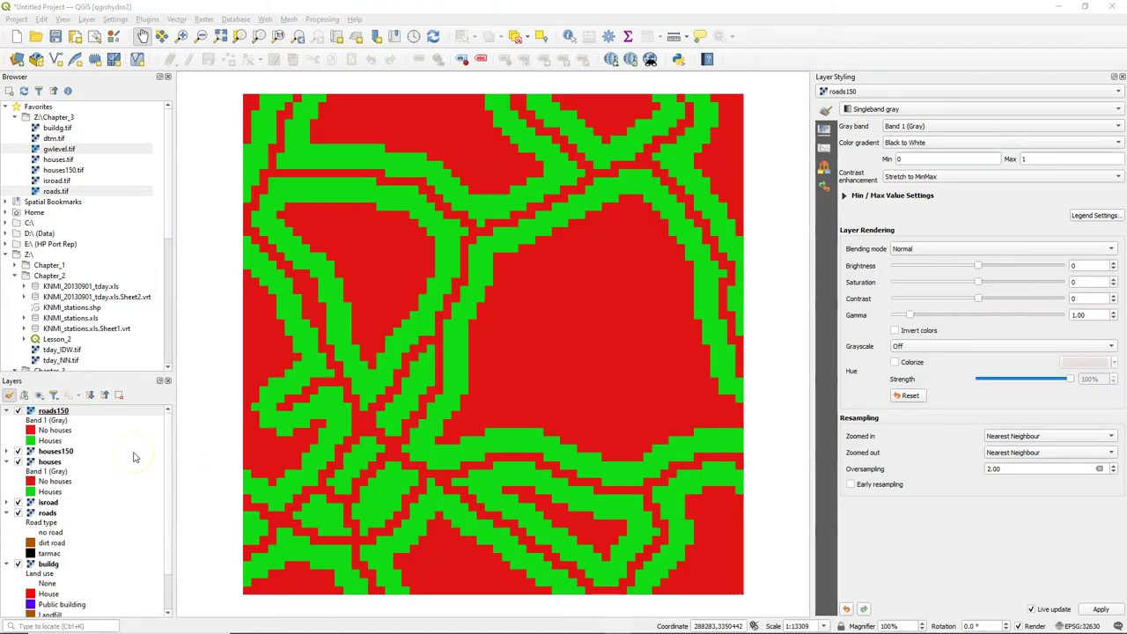
{"action": "double_click", "coordinate": [976, 178]}
{"action": "type", "text": "Ro"}
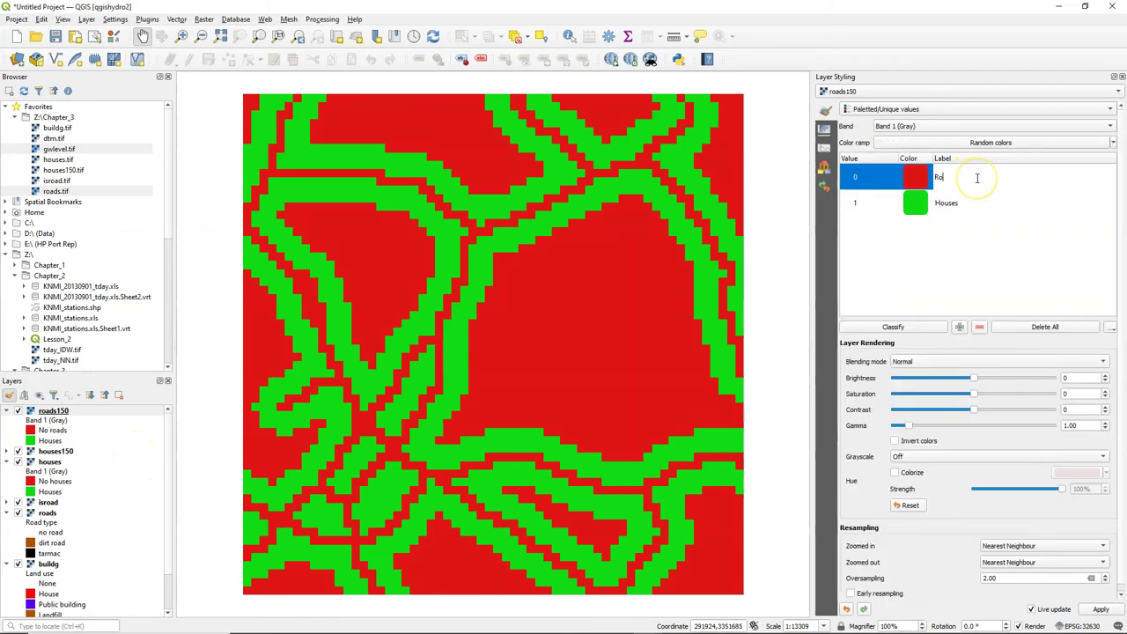
{"action": "type", "text": "ads > 150 m"}
{"action": "key", "text": "Return"}
{"action": "double_click", "coordinate": [959, 202]}
{"action": "type", "text": "Roads <= 150 m"}
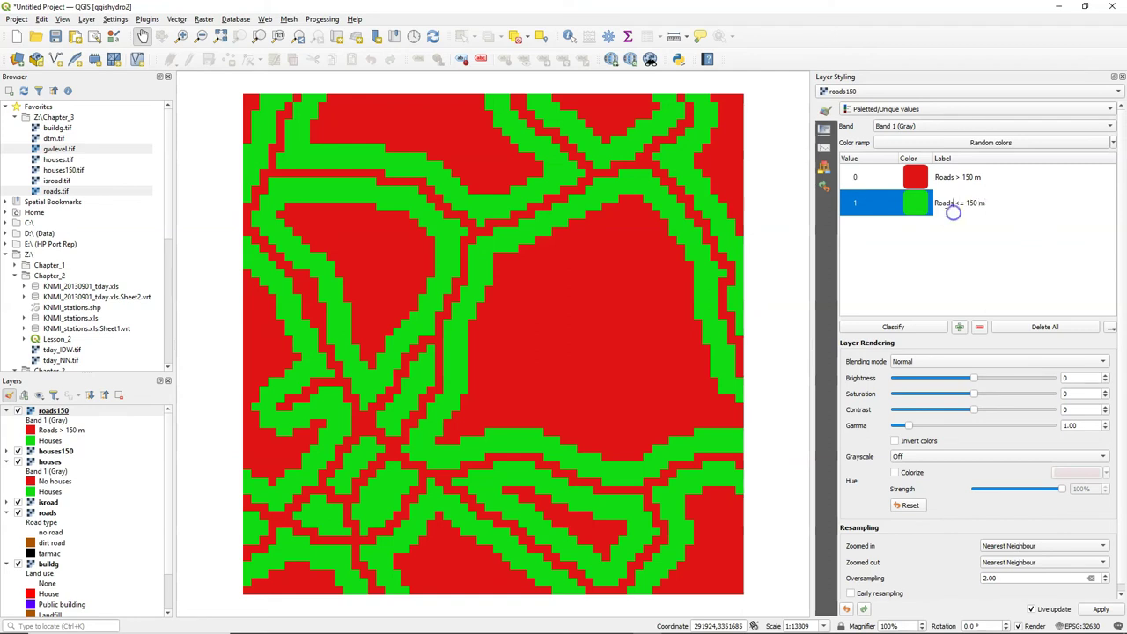
{"action": "left_click", "coordinate": [939, 255]}
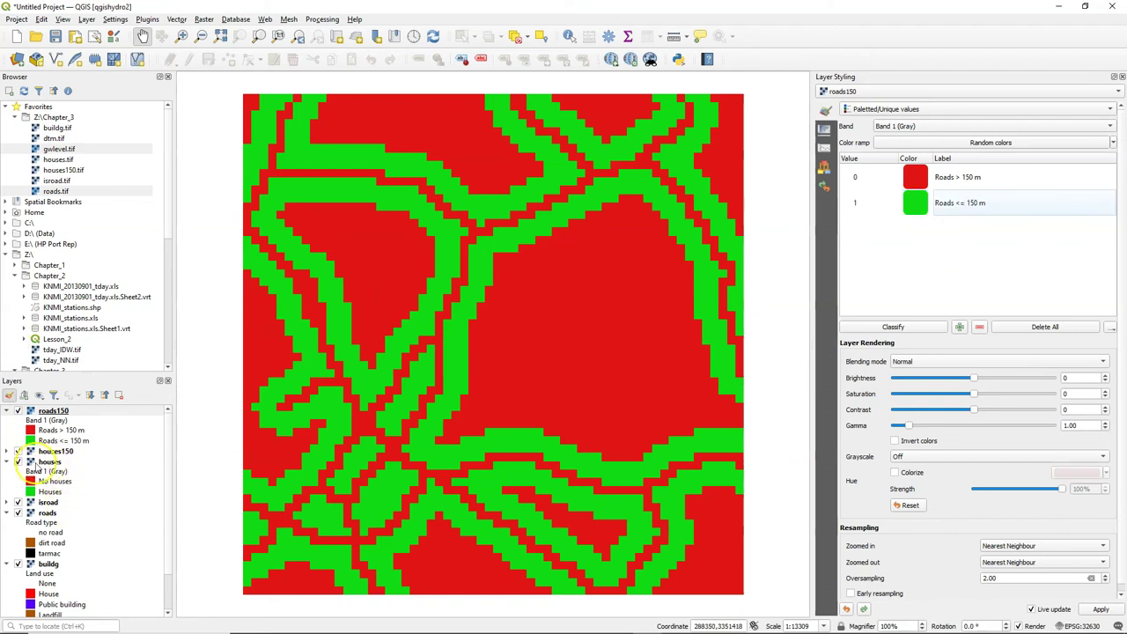
Step: Add '=' to houses150's value-1 label so it reads 'Houses <= 150 m'
{"action": "left_click", "coordinate": [6, 451]}
{"action": "double_click", "coordinate": [66, 471]}
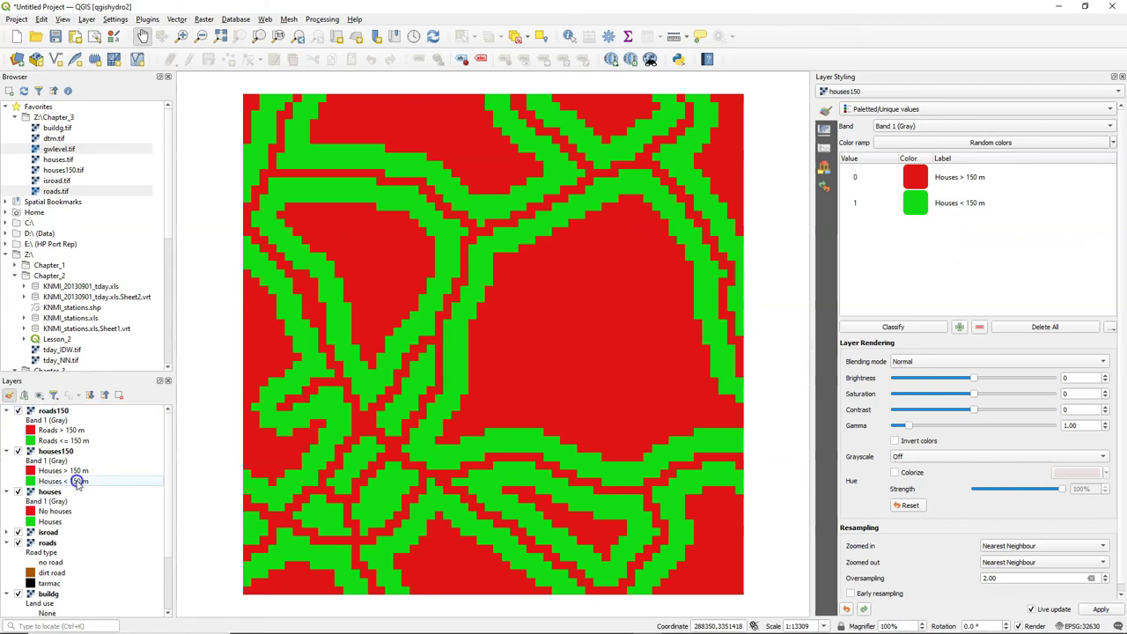
{"action": "left_click", "coordinate": [793, 99]}
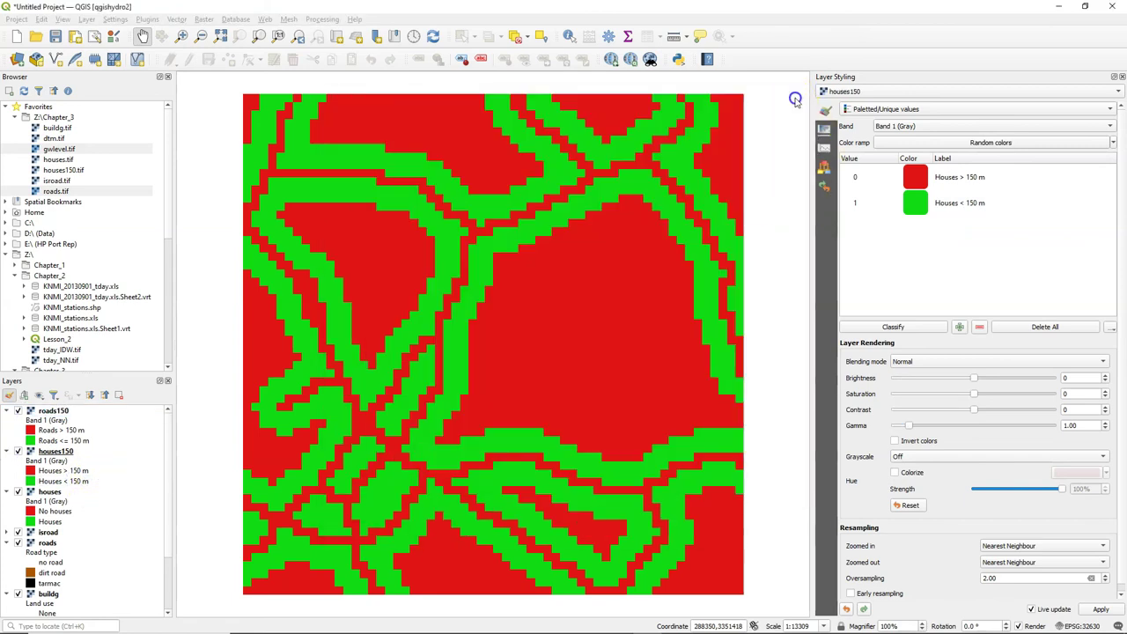
{"action": "left_click", "coordinate": [959, 202]}
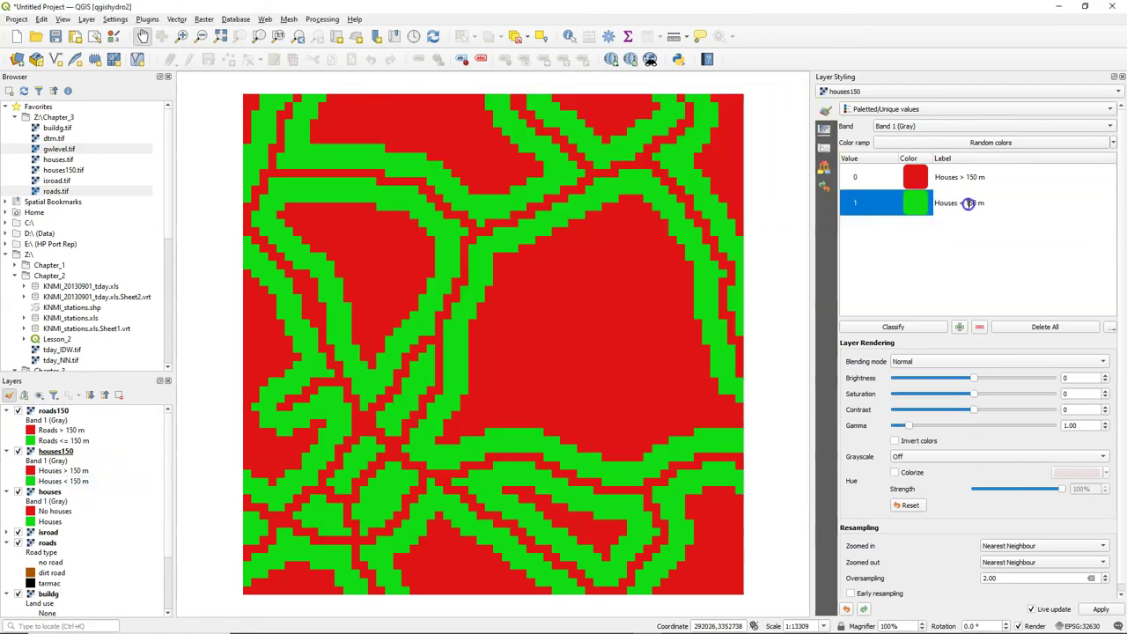
{"action": "type", "text": "="}
{"action": "key", "text": "Return"}
{"action": "left_click", "coordinate": [478, 276]}
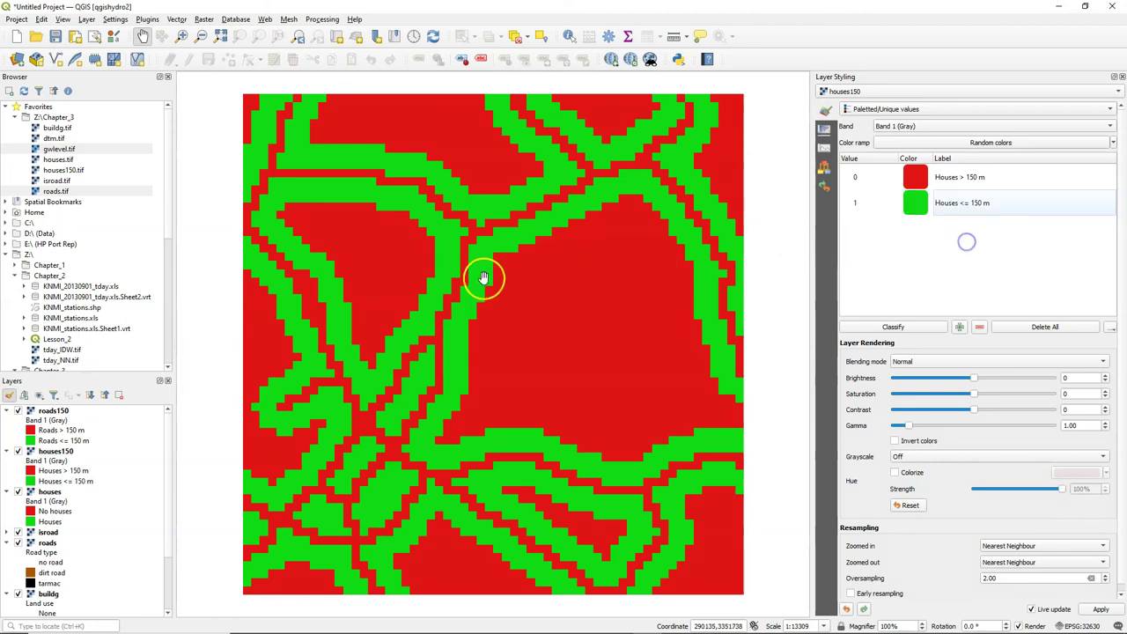